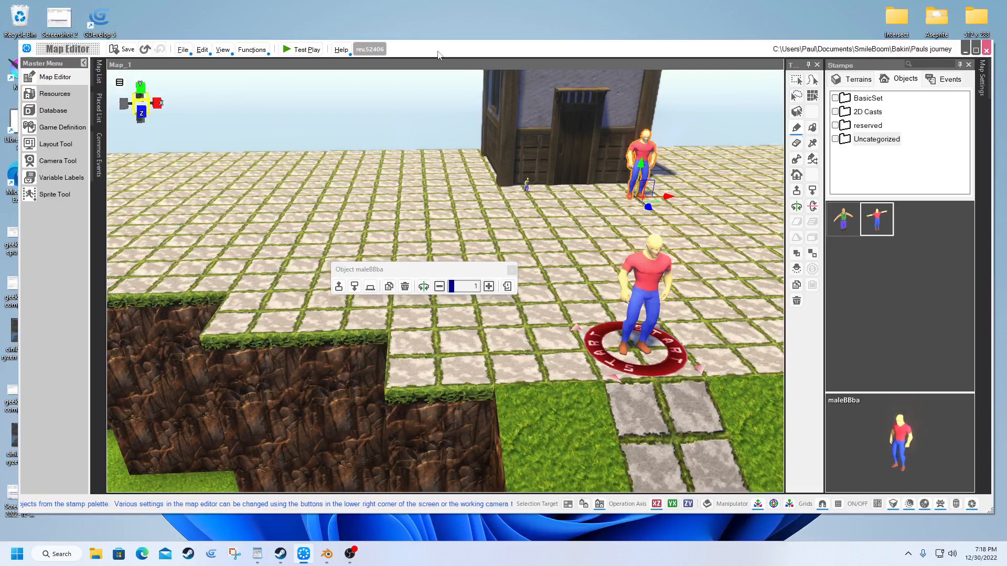
Switch to Blender and show the female body model in the Texture Paint workspace.
{"action": "left_click", "coordinate": [325, 553]}
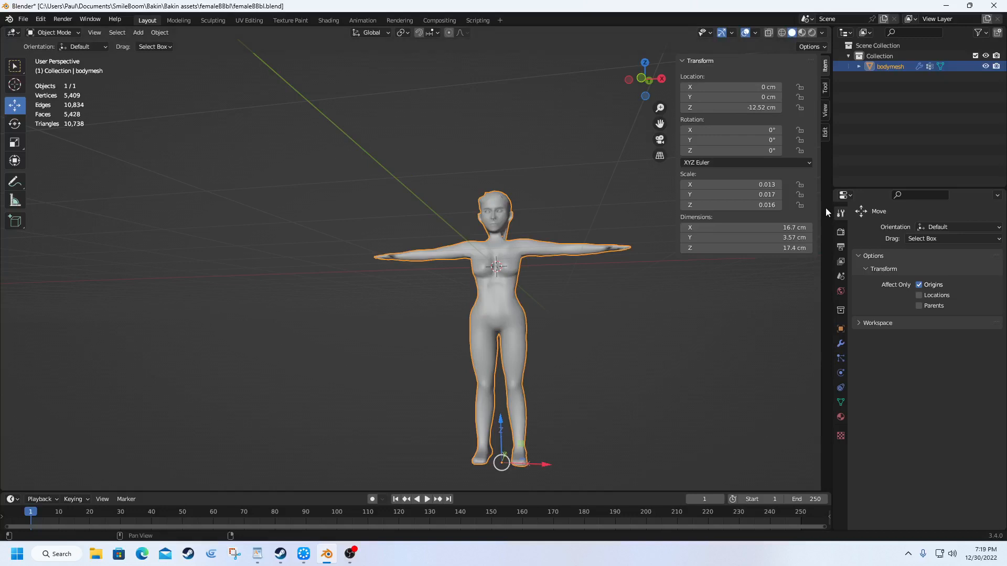
{"action": "left_click", "coordinate": [944, 6]}
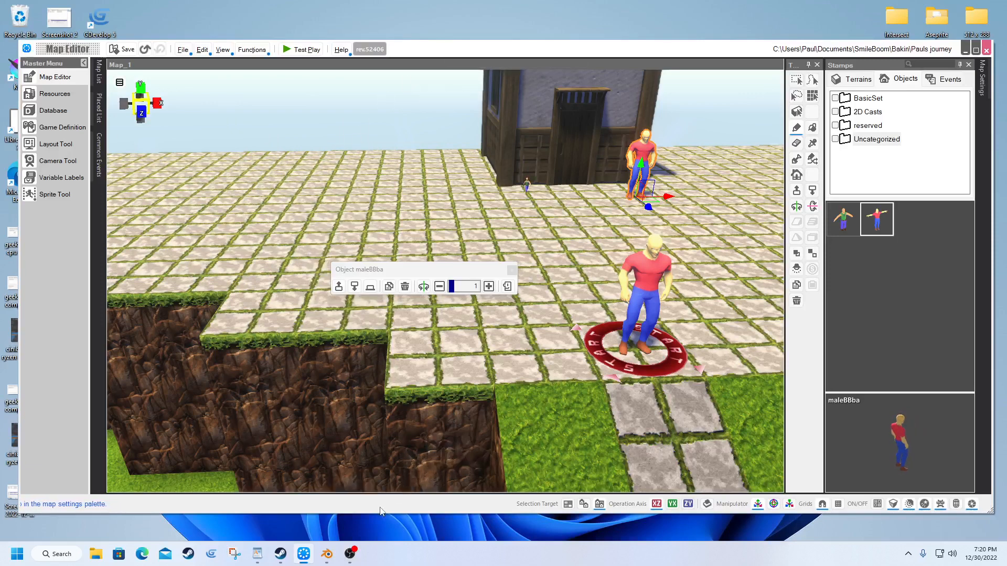
{"action": "left_click", "coordinate": [325, 554]}
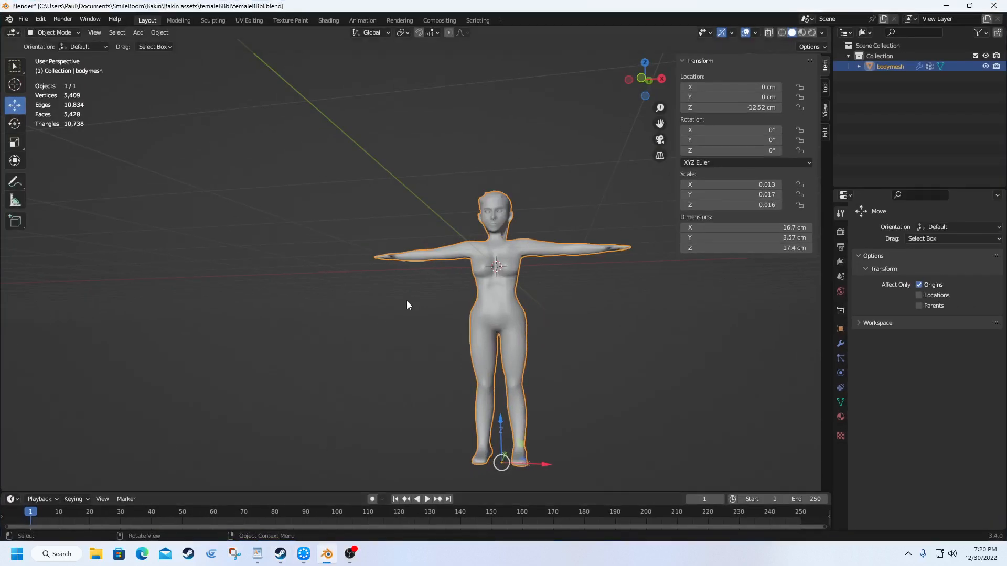
{"action": "left_click", "coordinate": [290, 20]}
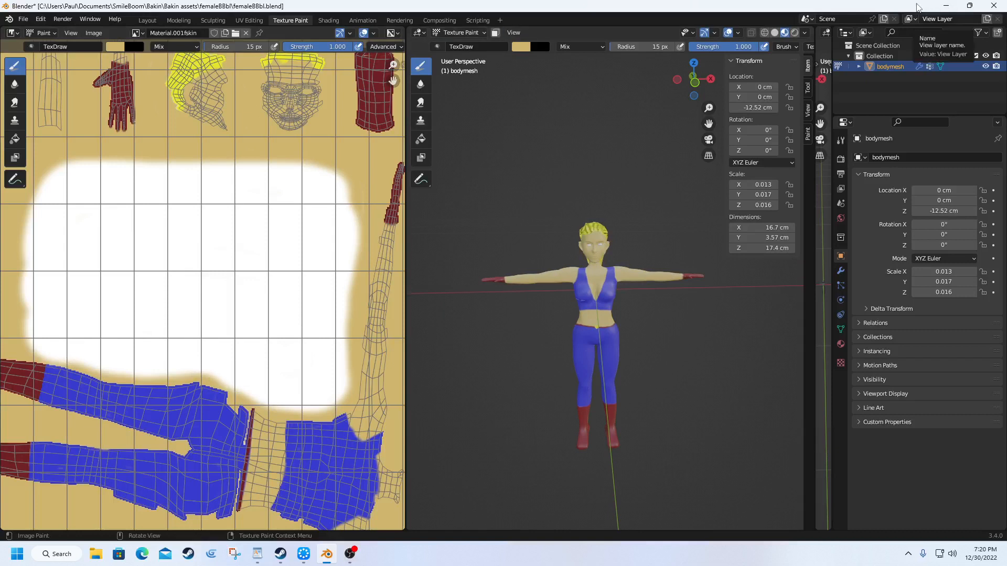
Save the femaleBBbl Blender file and close Blender to return to the map editor.
{"action": "left_click", "coordinate": [23, 19]}
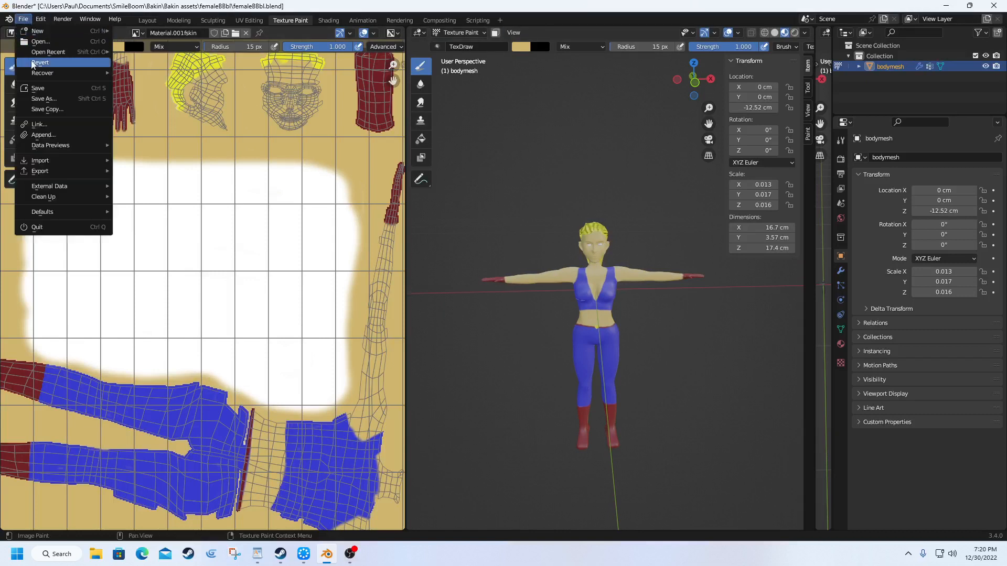
{"action": "left_click", "coordinate": [37, 88]}
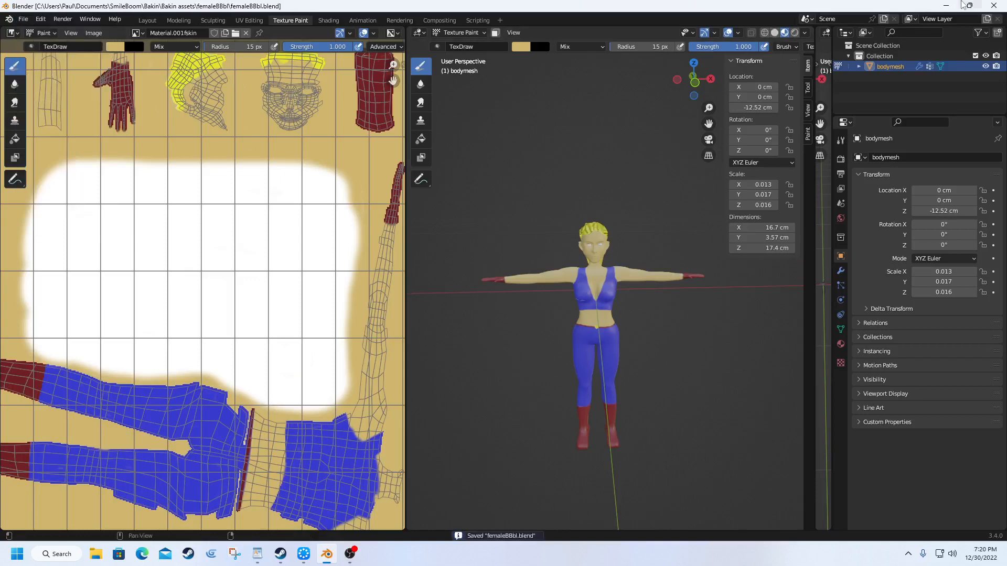
{"action": "left_click", "coordinate": [994, 6]}
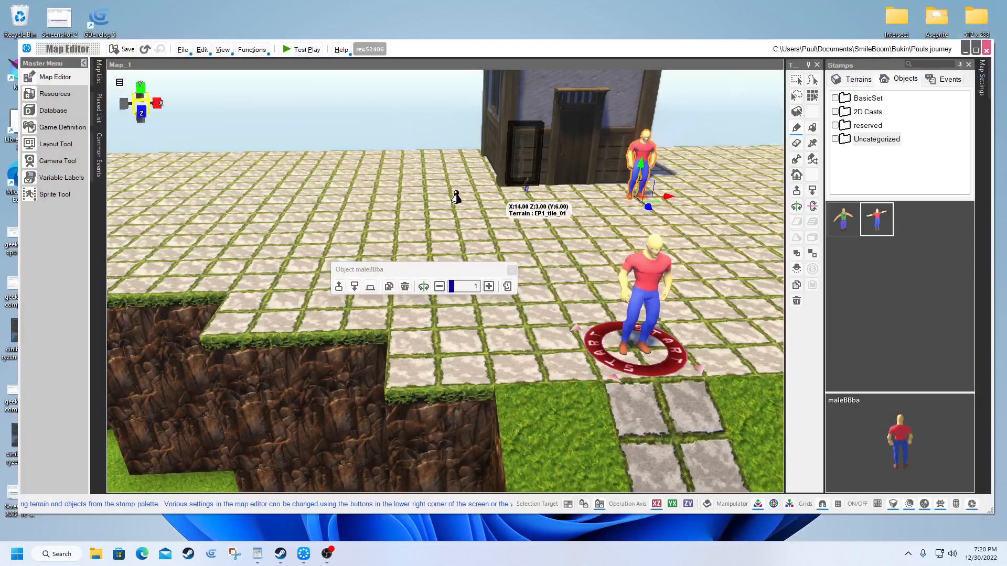
Add femaleBBbl.fbx from the local female1 folder as a new 3D stamp with an FBX scale of 0.065.
{"action": "left_click", "coordinate": [40, 94]}
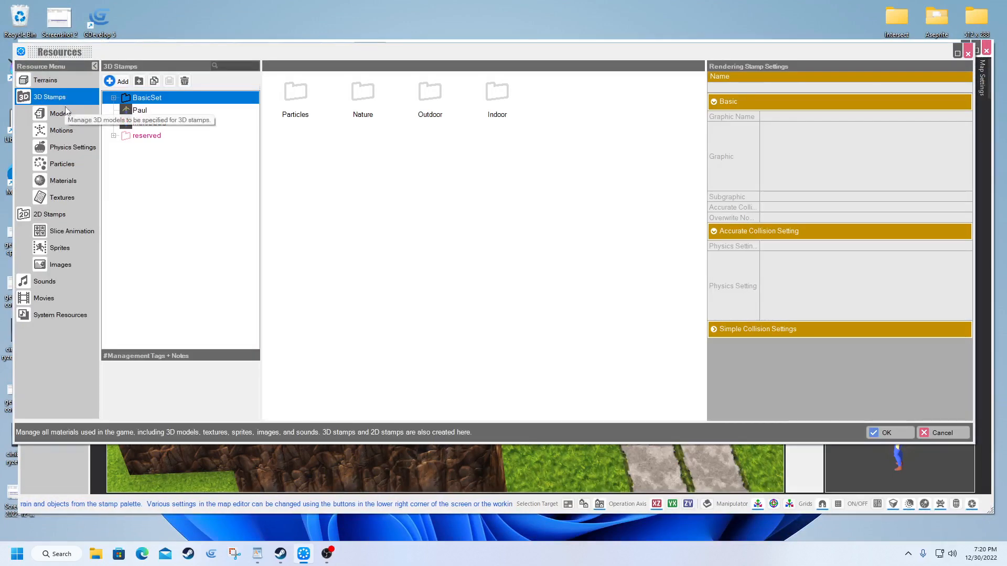
{"action": "left_click", "coordinate": [115, 83]}
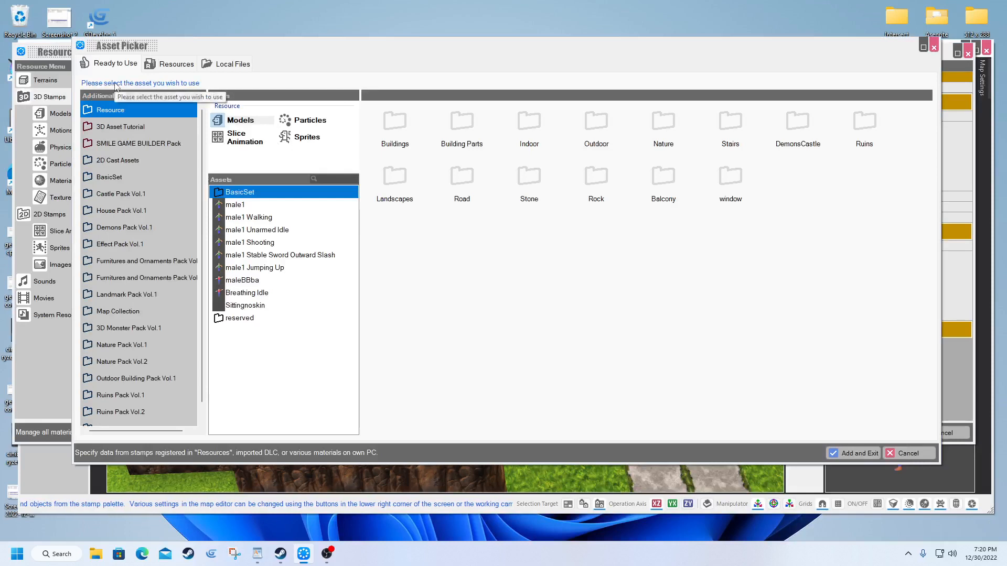
{"action": "left_click", "coordinate": [229, 67]}
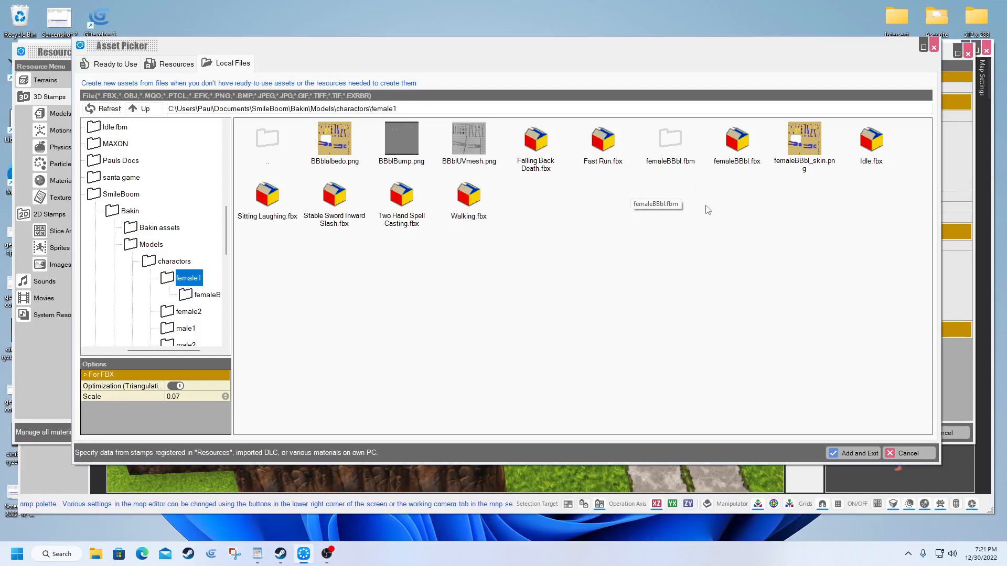
{"action": "left_click", "coordinate": [739, 147]}
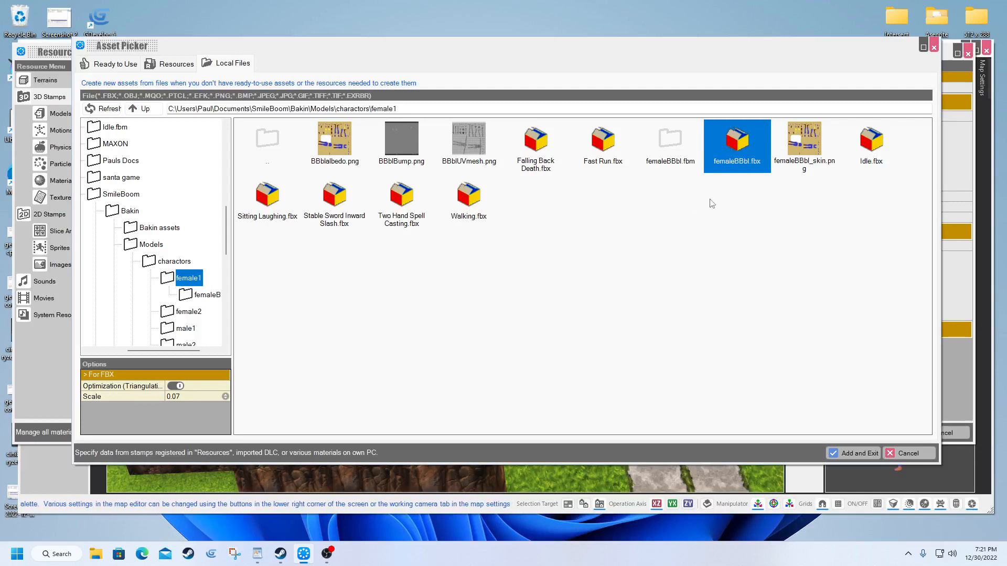
{"action": "left_click", "coordinate": [181, 397]}
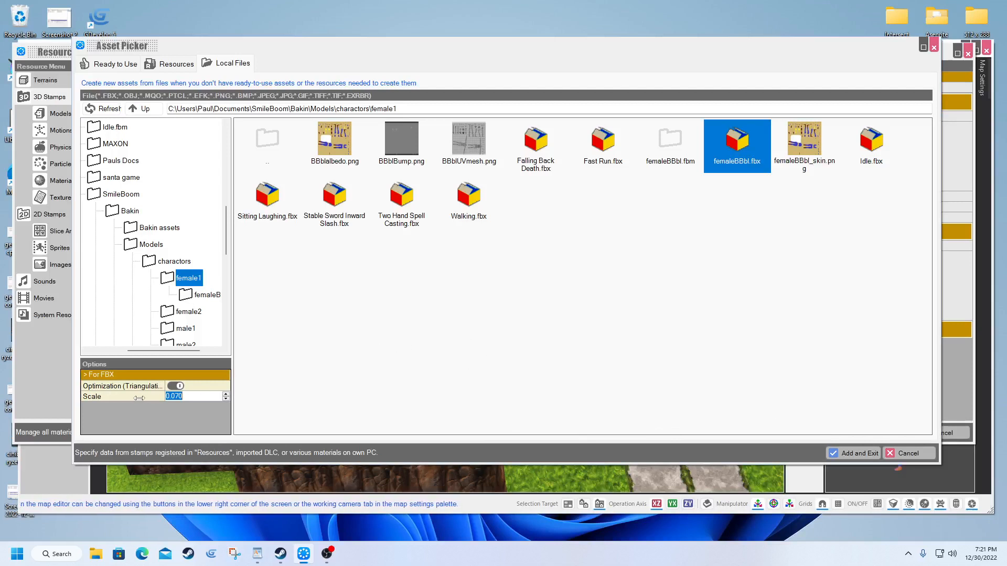
{"action": "left_click", "coordinate": [184, 396]}
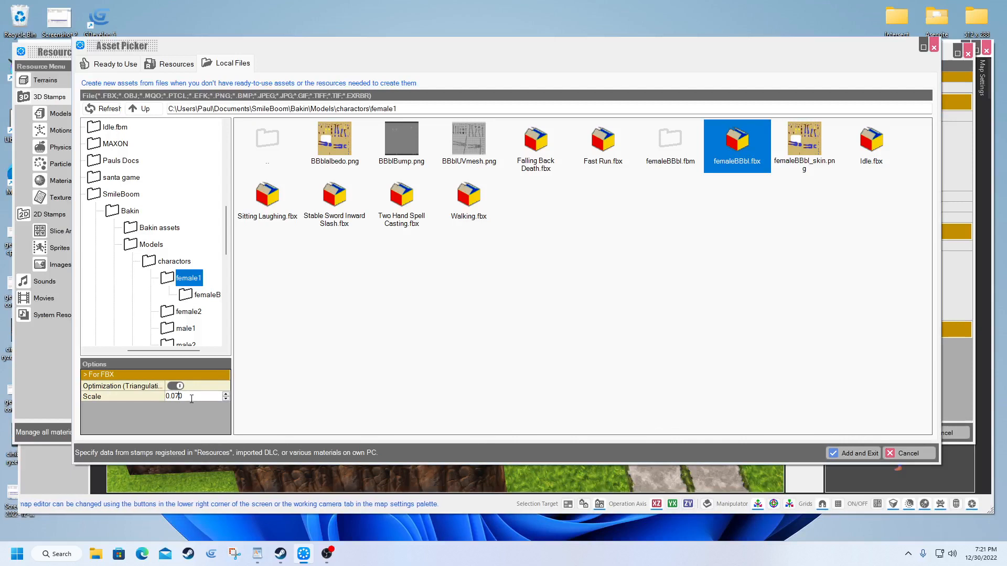
{"action": "key", "text": "BackSpace"}
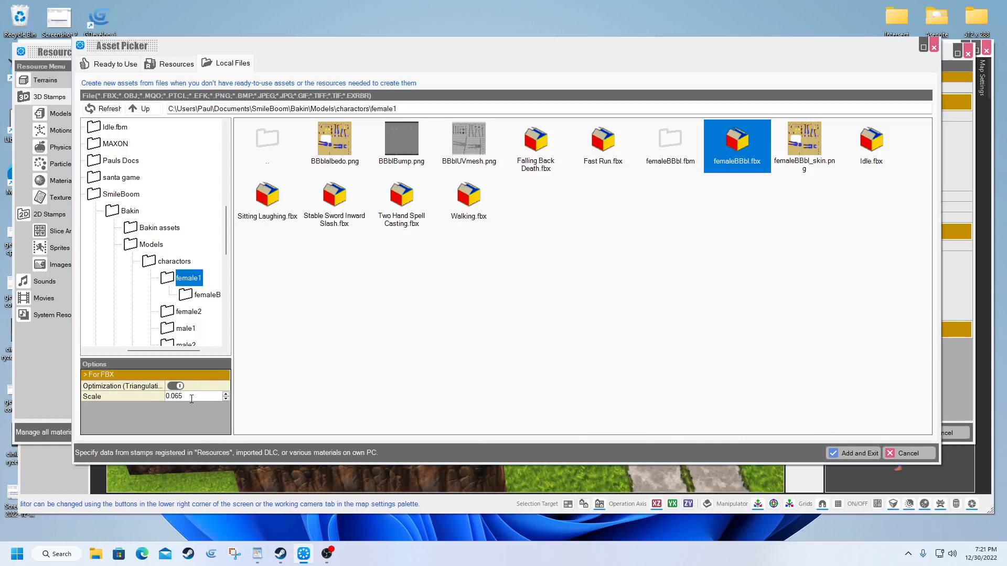
{"action": "left_click", "coordinate": [336, 397]}
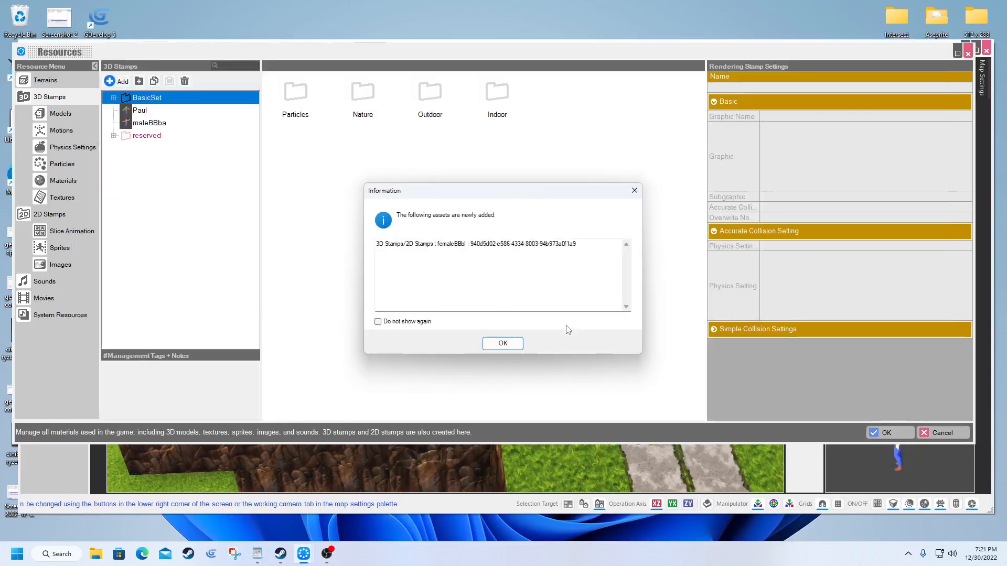
{"action": "left_click", "coordinate": [506, 343]}
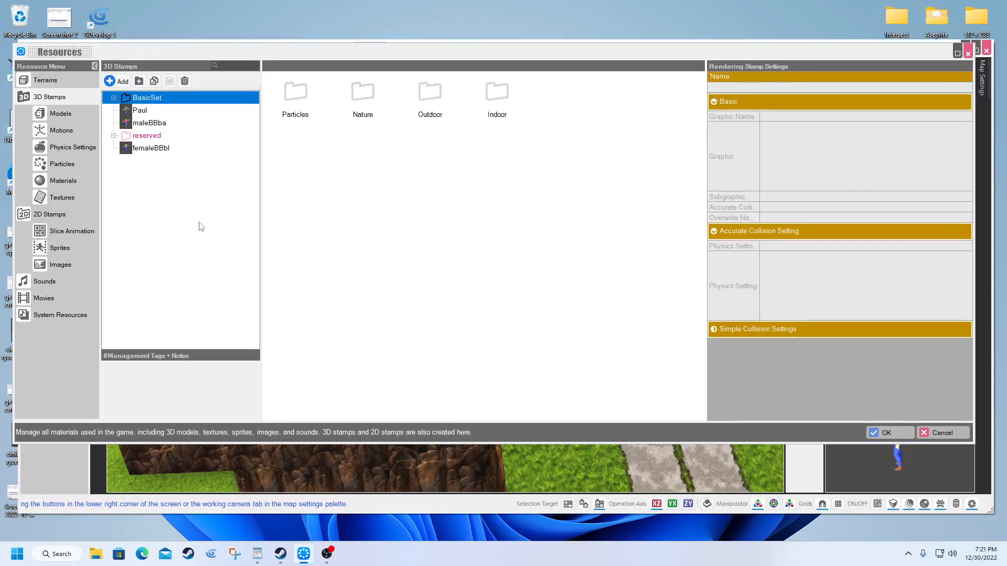
Rename the femaleBBbl 3D stamp as dawn.
{"action": "left_click", "coordinate": [155, 150]}
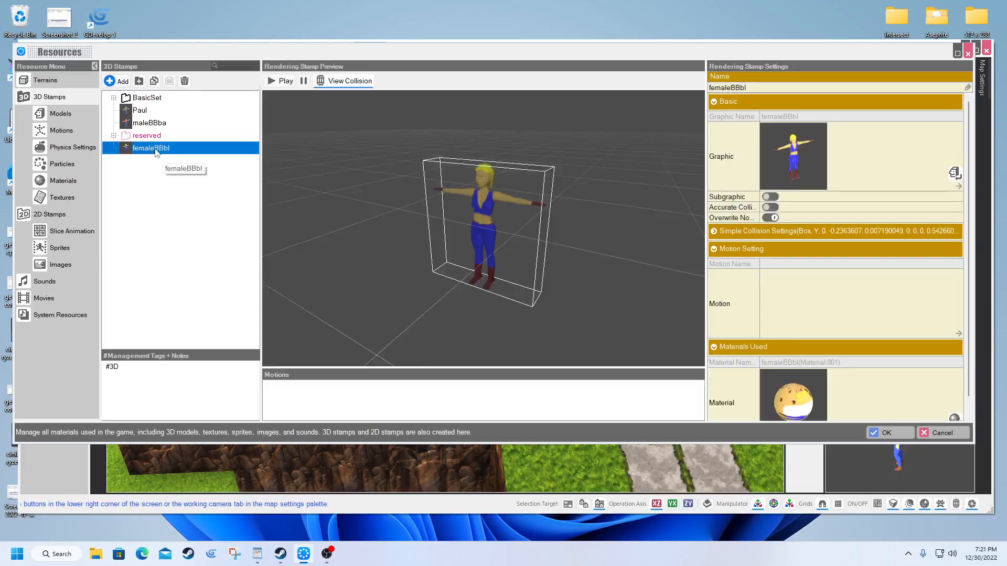
{"action": "left_click", "coordinate": [756, 87]}
{"action": "type", "text": "dawn"}
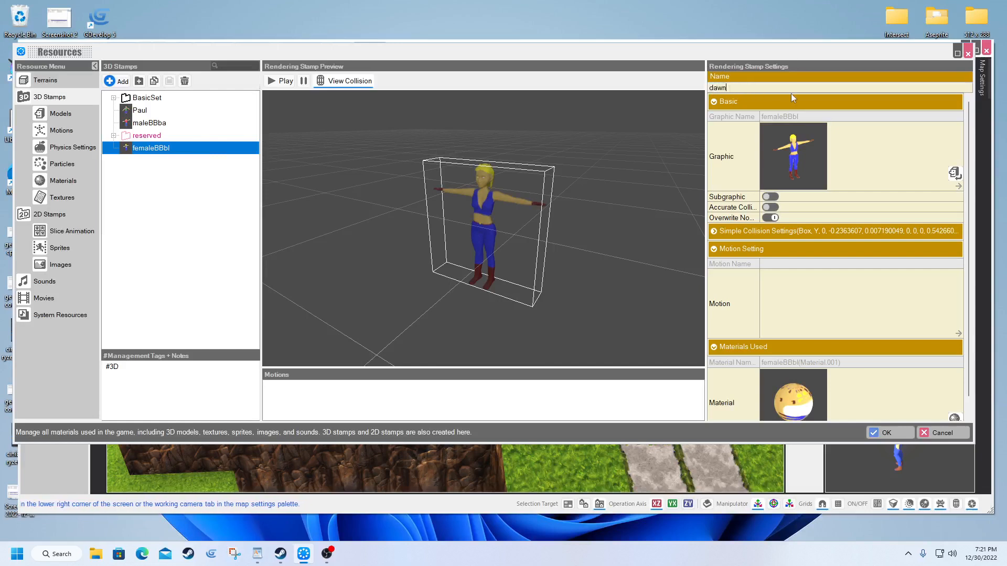
Assign Idle.fbx from the local female1 folder as the motion of the dawn stamp.
{"action": "left_click", "coordinate": [820, 299]}
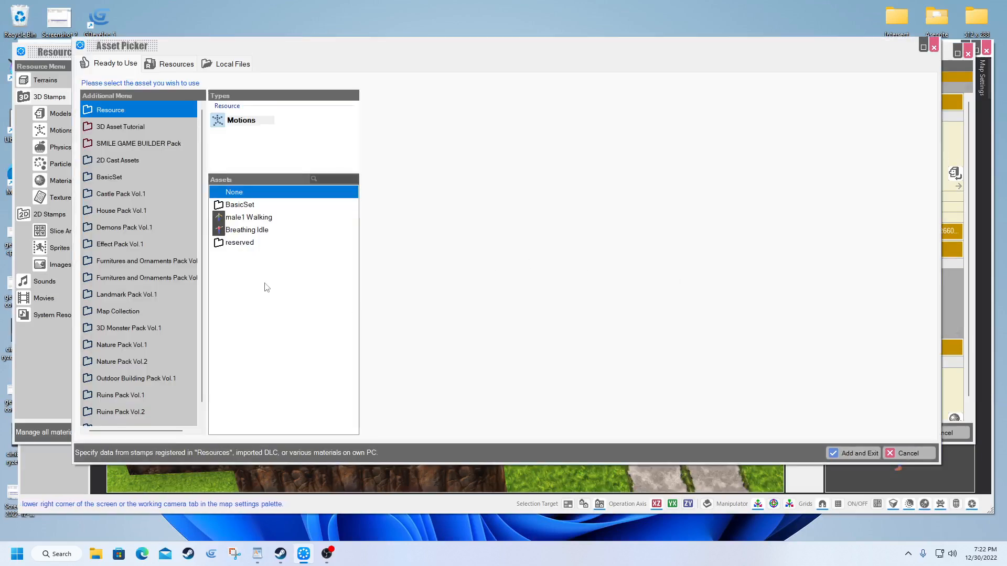
{"action": "left_click", "coordinate": [233, 66]}
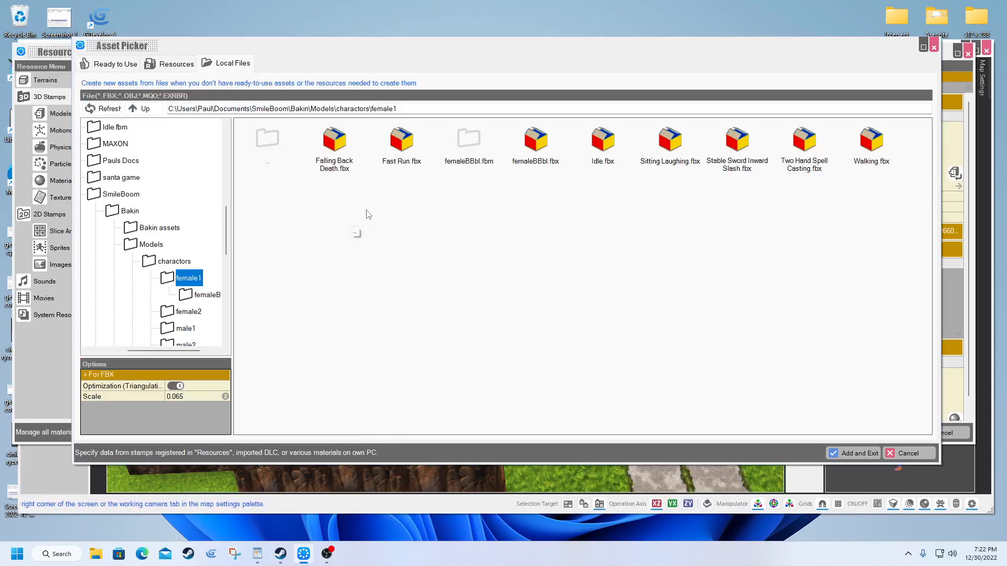
{"action": "left_click", "coordinate": [609, 152]}
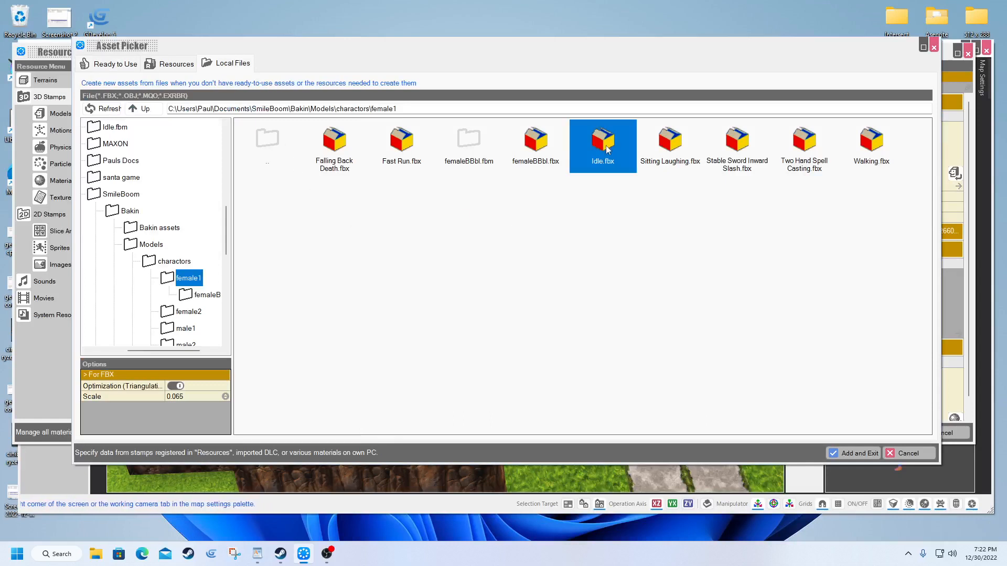
{"action": "left_click", "coordinate": [858, 453]}
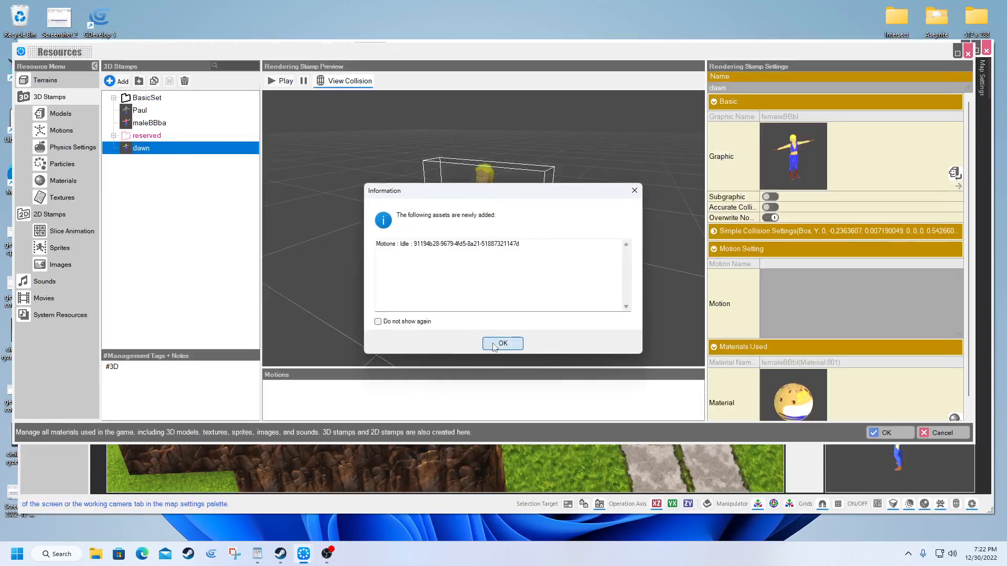
{"action": "left_click", "coordinate": [494, 345]}
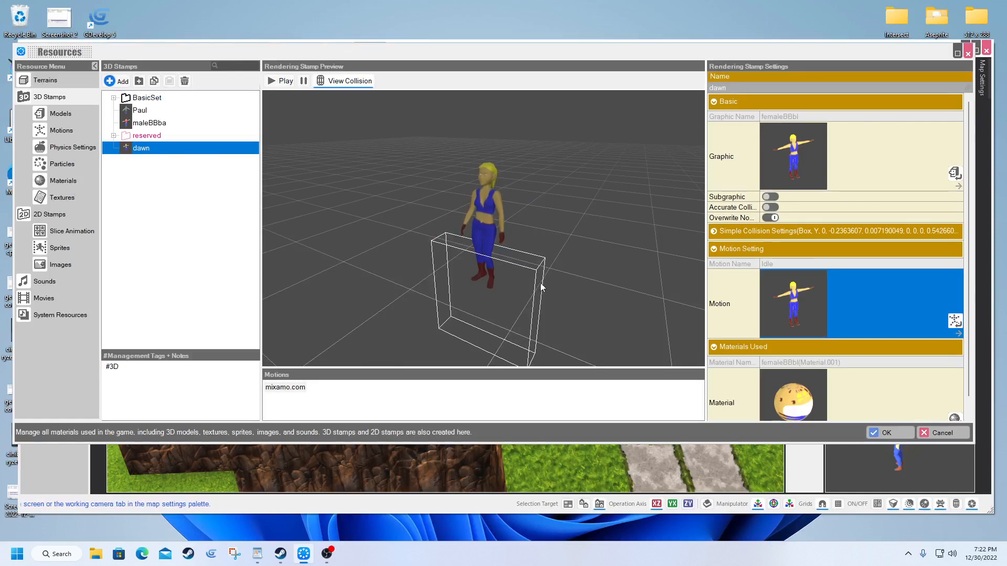
Turn on accurate collision for the dawn stamp and accept the resource changes.
{"action": "scroll", "coordinate": [528, 280], "scroll_direction": "down", "scroll_amount": 4}
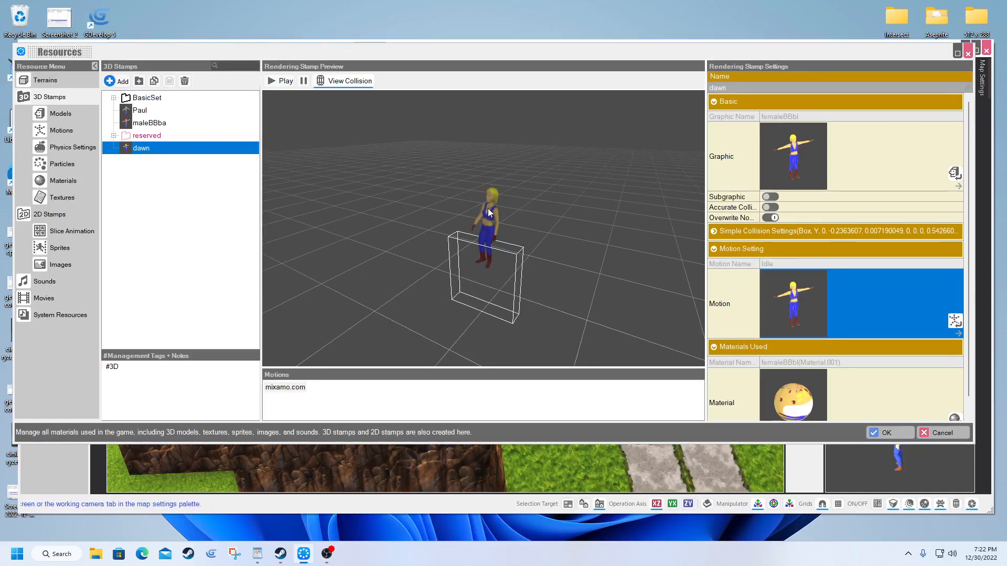
{"action": "left_click", "coordinate": [492, 256]}
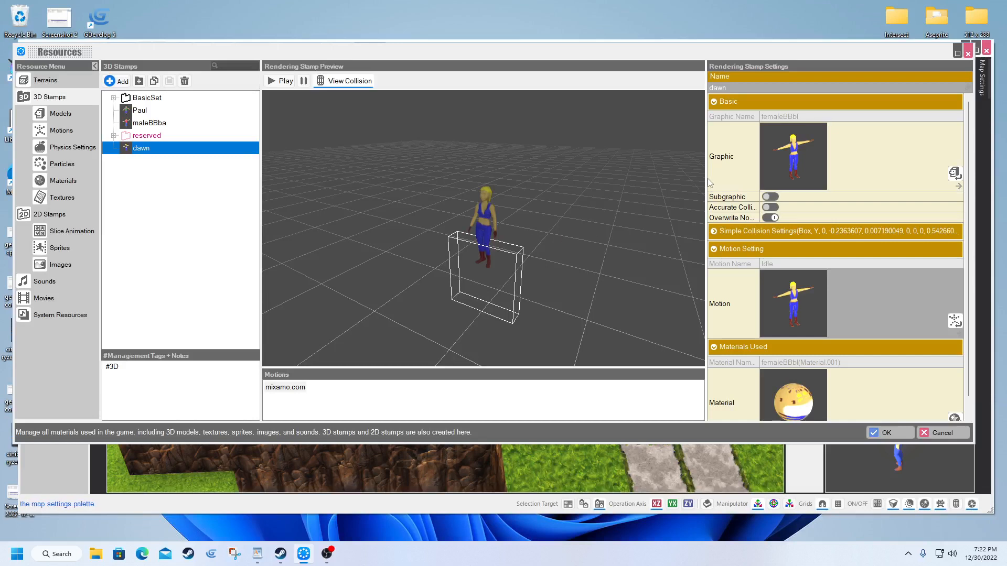
{"action": "left_click", "coordinate": [769, 208]}
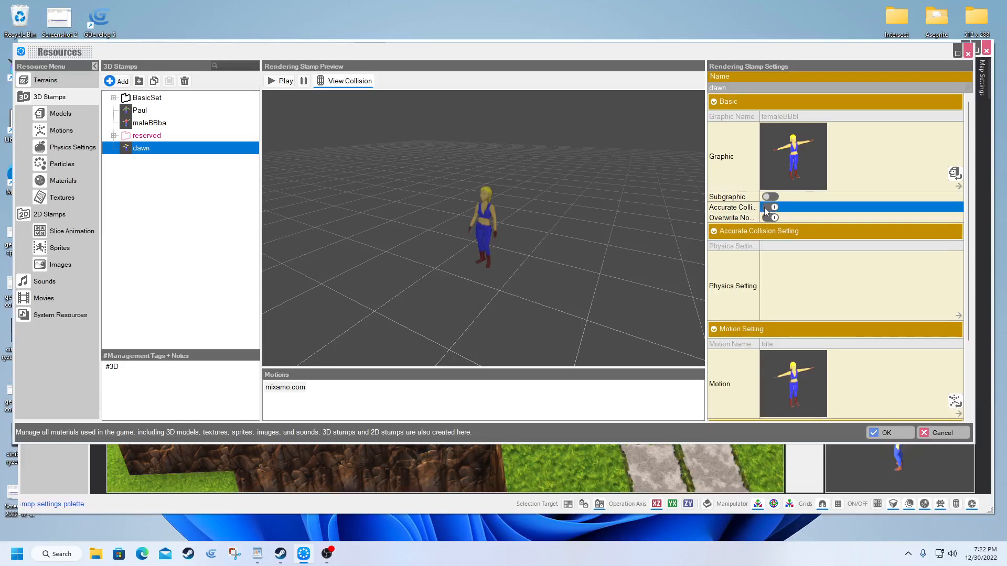
{"action": "left_click", "coordinate": [886, 433]}
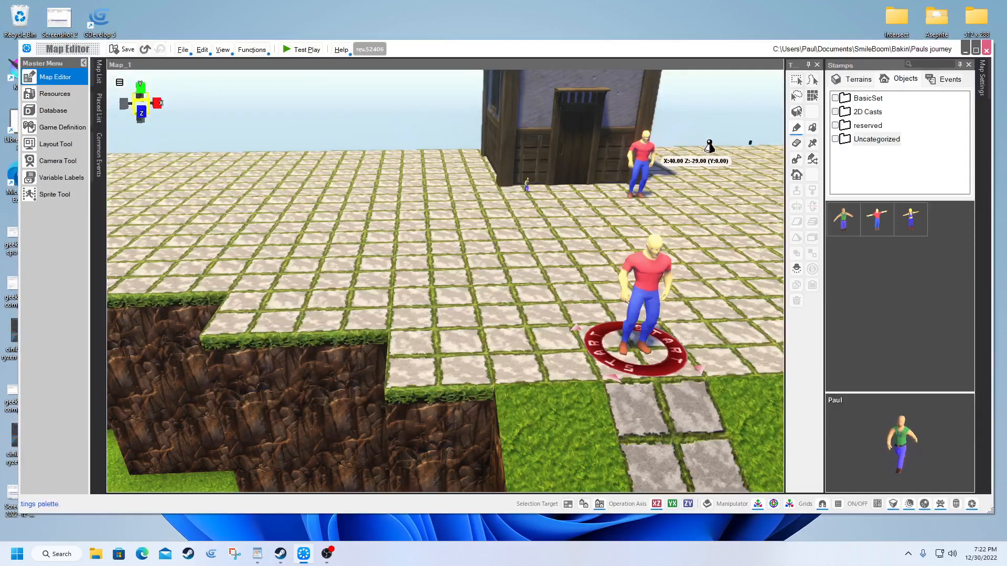
In the motion resources, rename the mixamo.com motion of the Idle motion set as wait.
{"action": "left_click", "coordinate": [55, 96]}
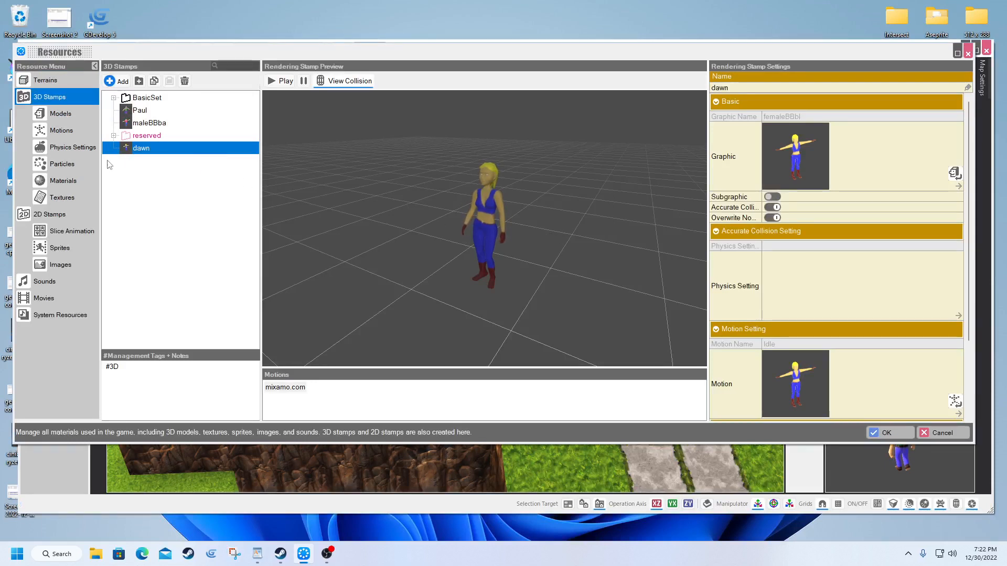
{"action": "left_click", "coordinate": [58, 128]}
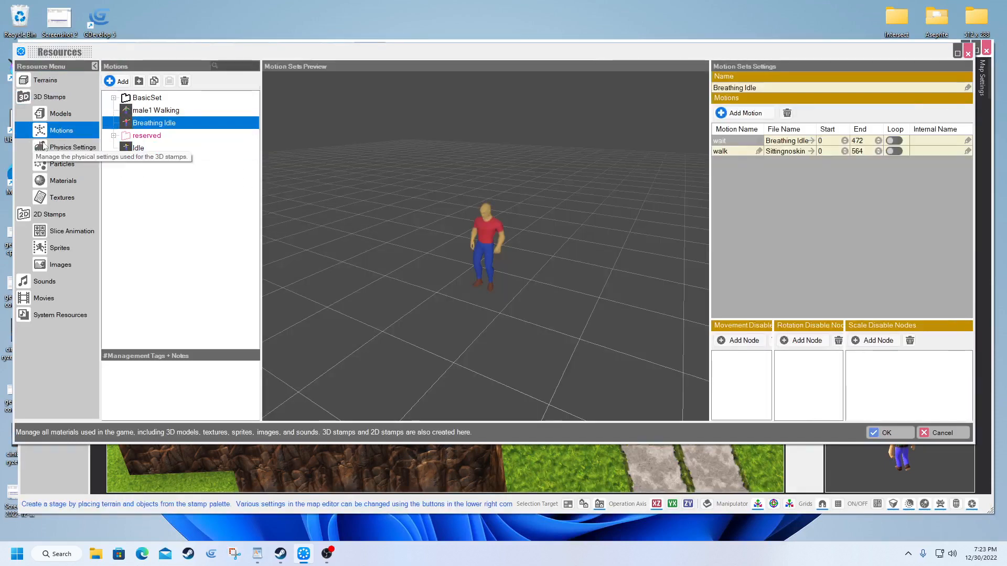
{"action": "left_click", "coordinate": [137, 148]}
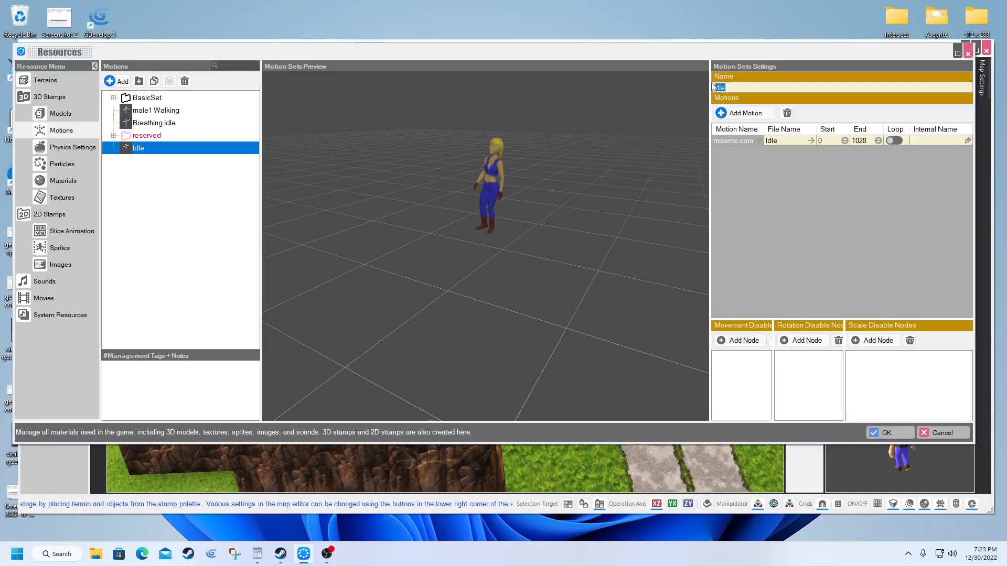
{"action": "left_click", "coordinate": [727, 88]}
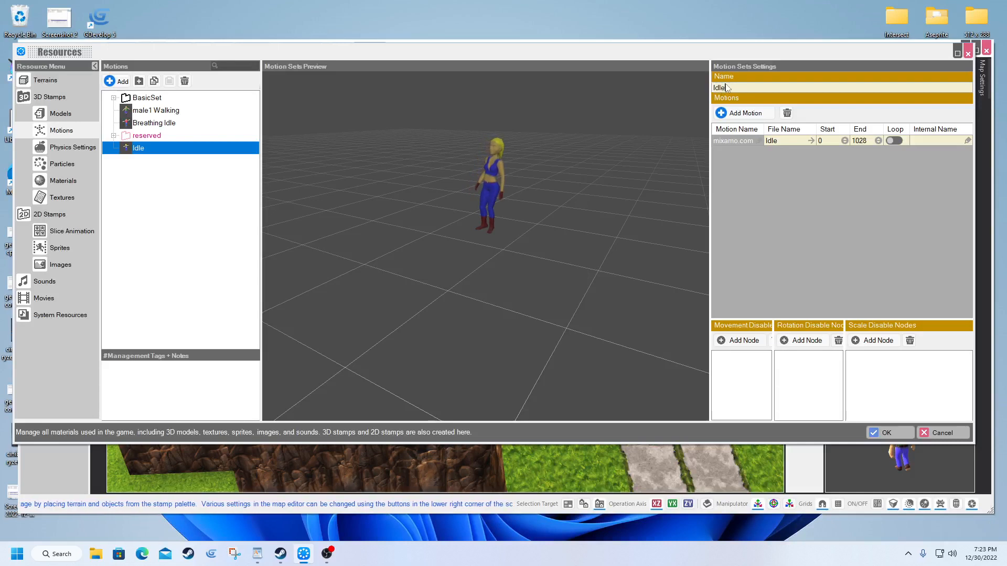
{"action": "left_click", "coordinate": [735, 140]}
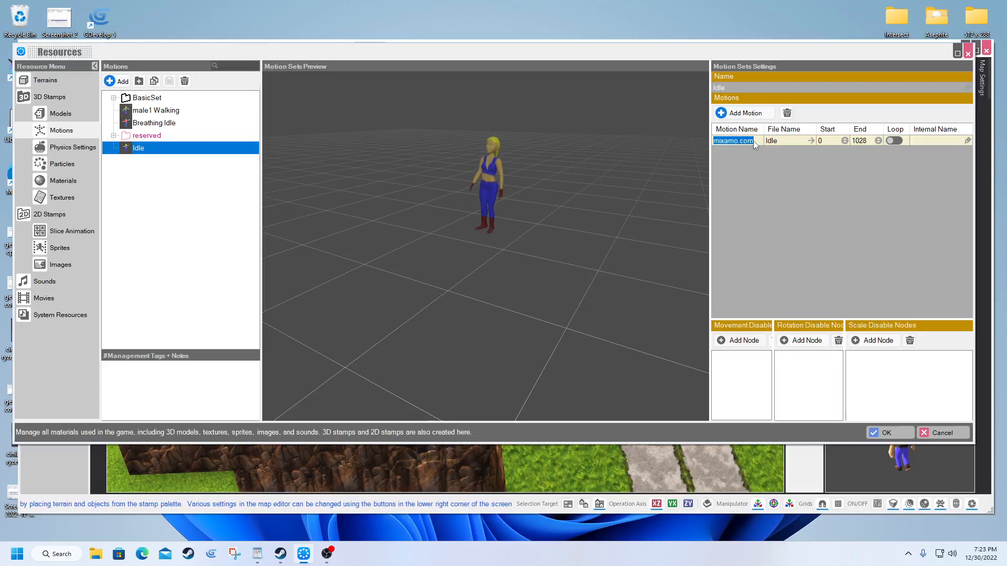
{"action": "type", "text": "idol"}
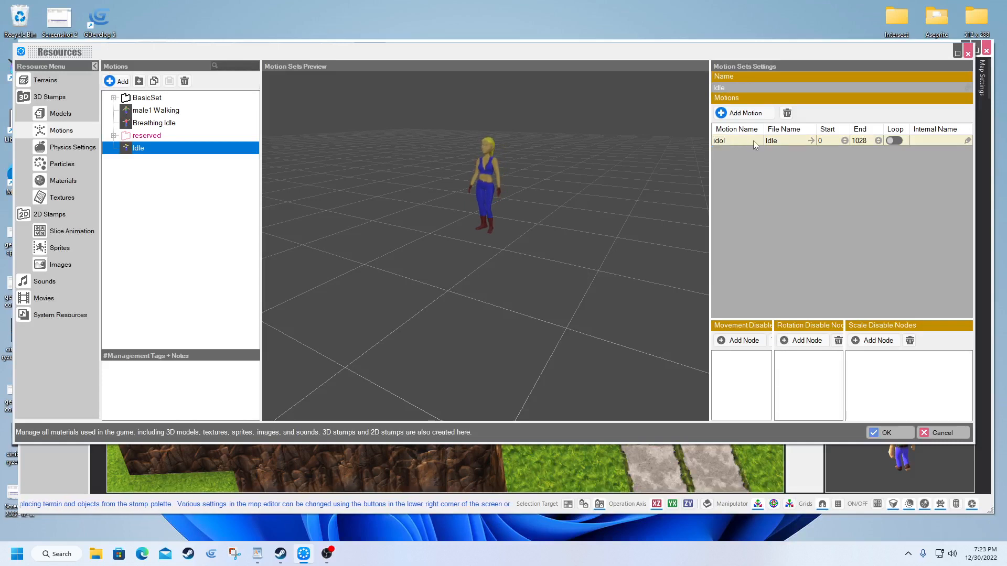
{"action": "type", "text": "o"}
{"action": "key", "text": "BackSpace"}
{"action": "key", "text": "BackSpace"}
{"action": "key", "text": "BackSpace"}
{"action": "type", "text": "wait"}
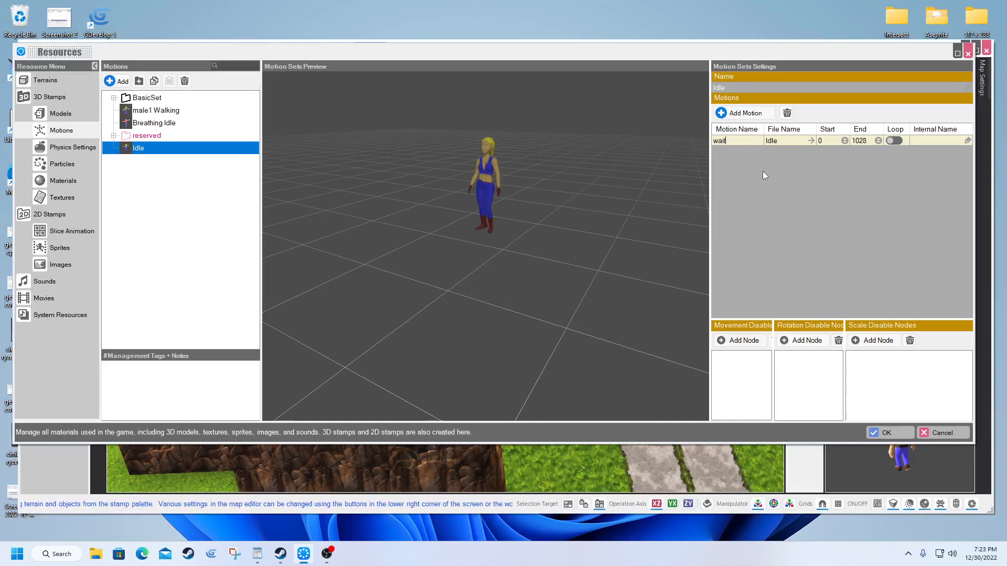
{"action": "key", "text": "Return"}
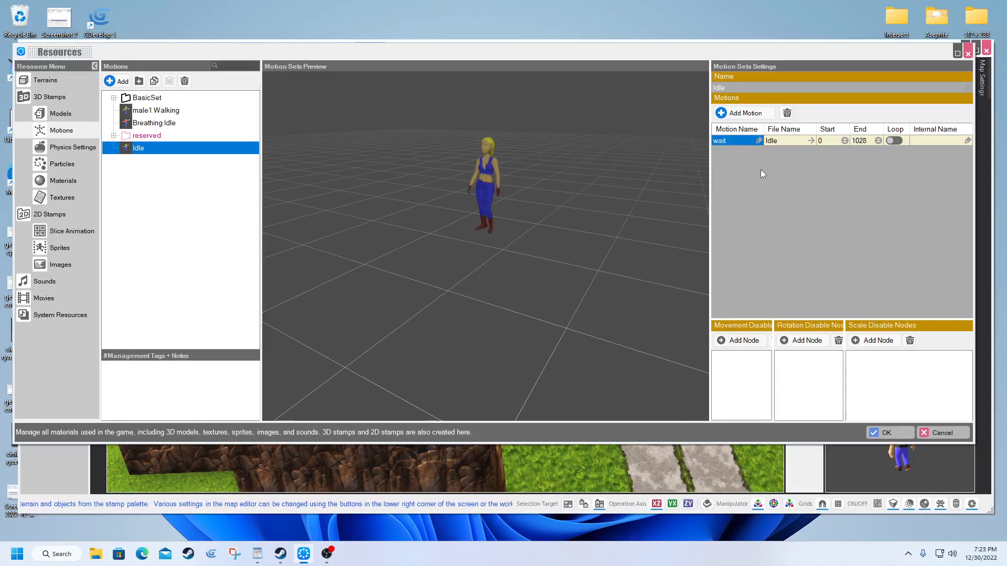
Add Walking.fbx from the local female1 folder as a second motion in the Idle motion set.
{"action": "left_click", "coordinate": [736, 114]}
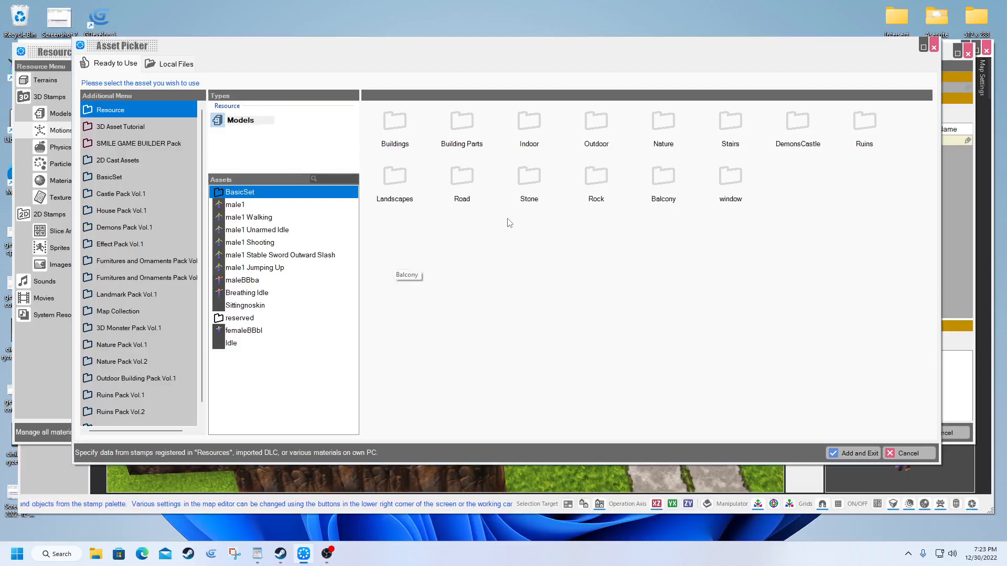
{"action": "left_click", "coordinate": [189, 64]}
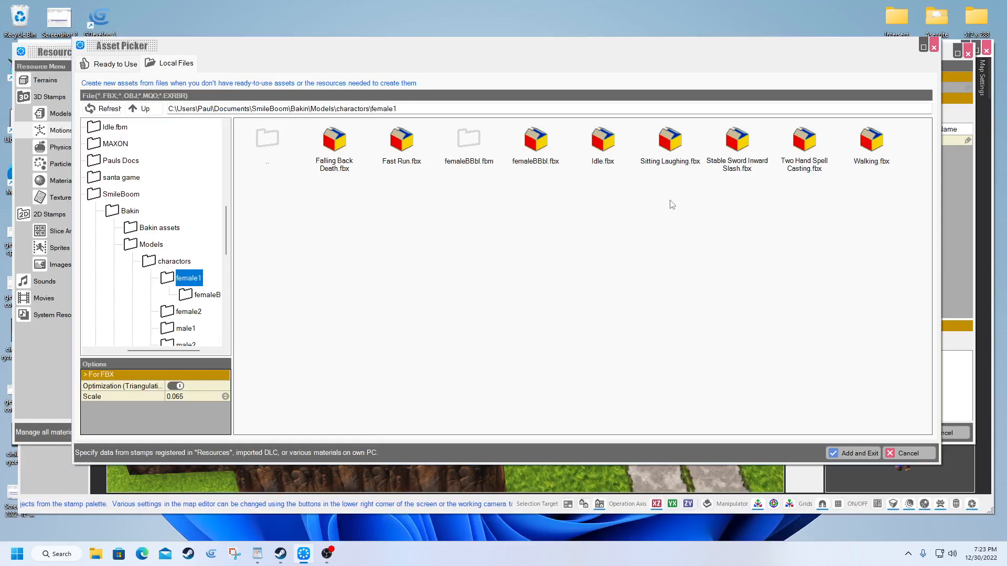
{"action": "left_click", "coordinate": [873, 146]}
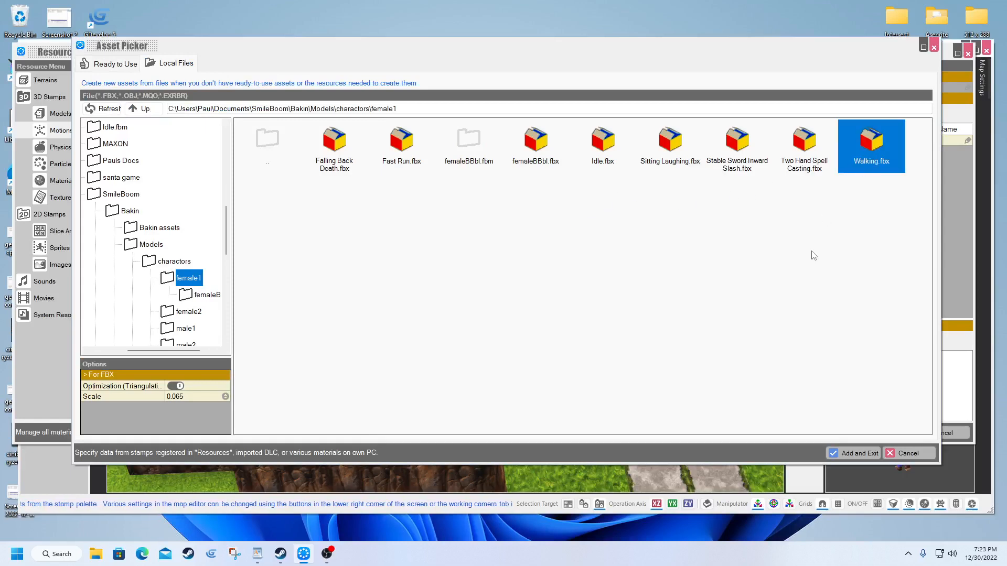
{"action": "left_click", "coordinate": [854, 454]}
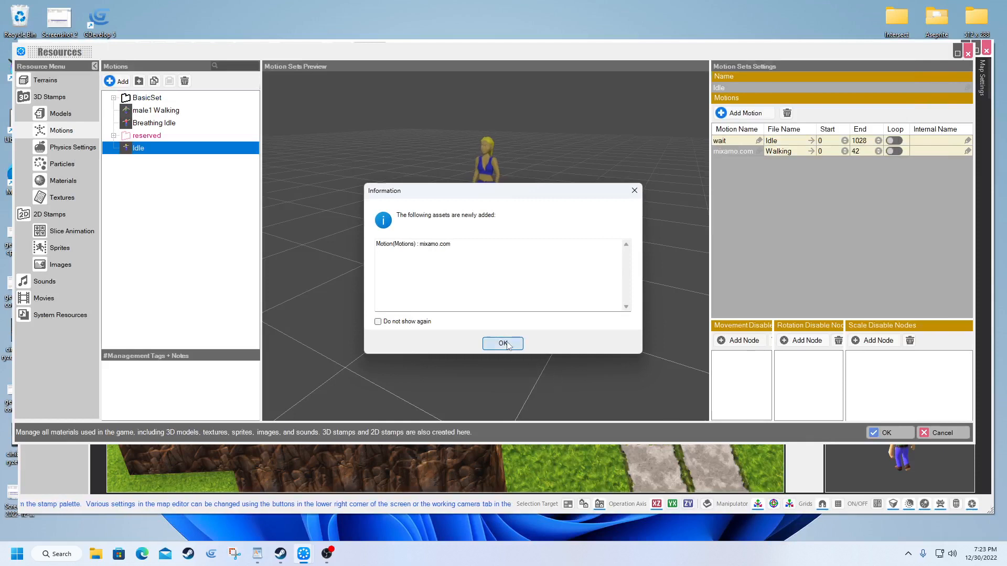
{"action": "left_click", "coordinate": [503, 344]}
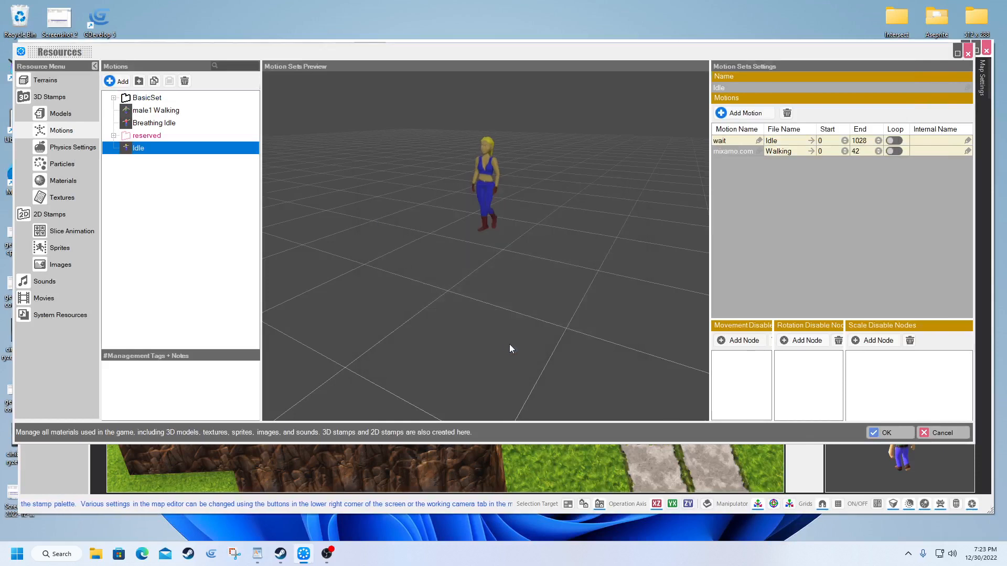
Rename the mixamo.com motion that uses the Walking file as walk.
{"action": "left_click", "coordinate": [758, 150]}
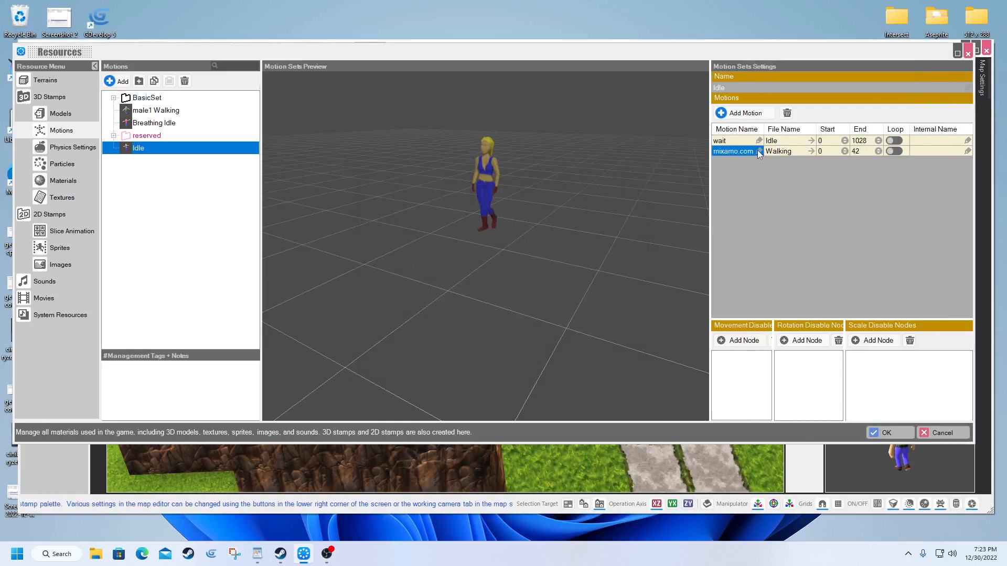
{"action": "left_click", "coordinate": [757, 150]}
{"action": "type", "text": "walk"}
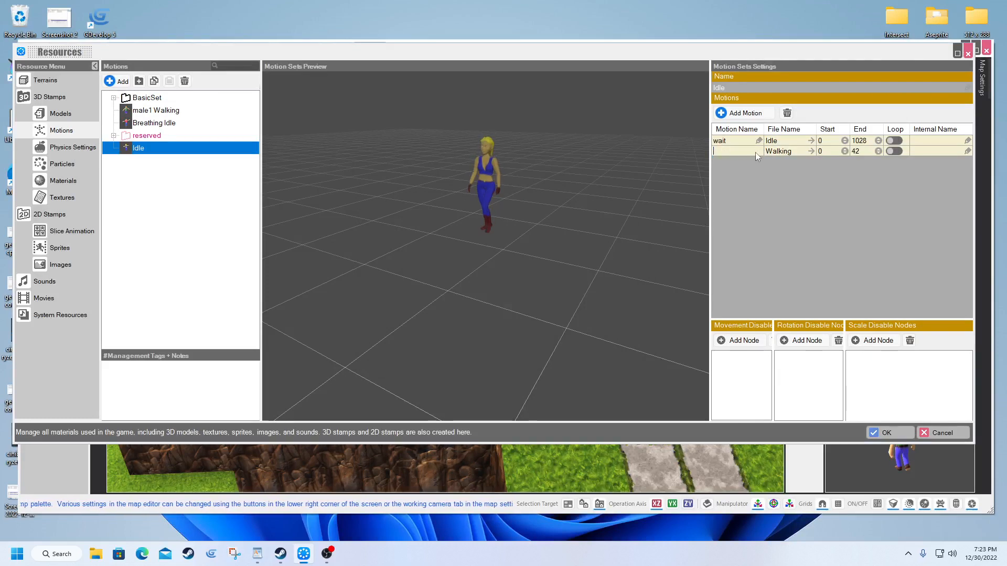
{"action": "key", "text": "Return"}
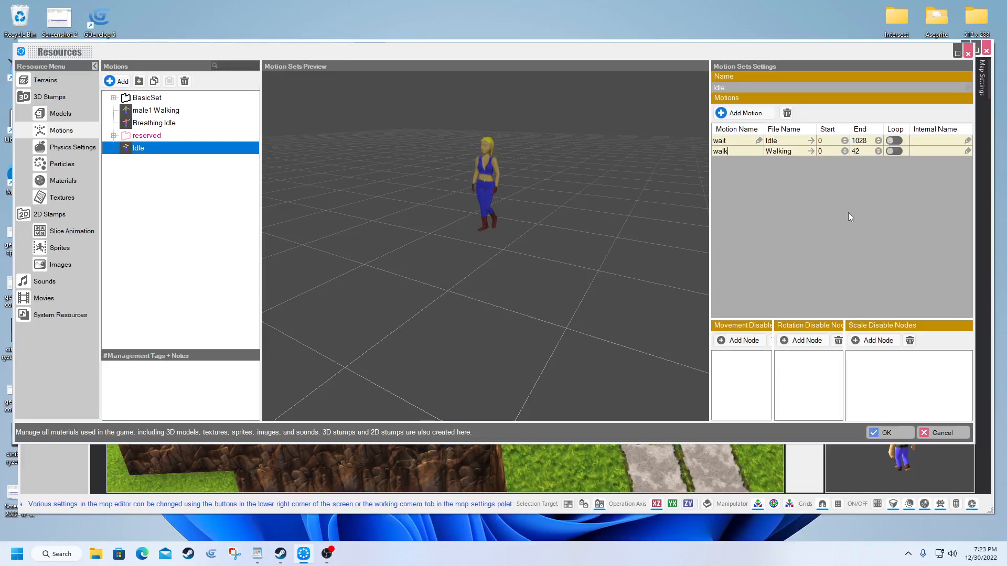
{"action": "key", "text": "Return"}
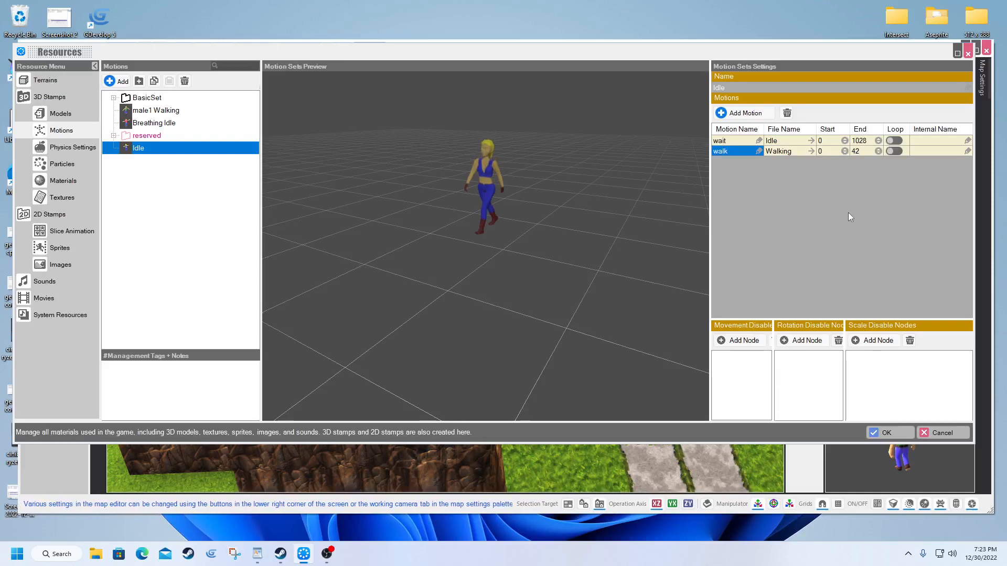
Turn on looping for the wait and walk motions and accept the resource changes.
{"action": "left_click", "coordinate": [889, 140]}
{"action": "left_click", "coordinate": [888, 151]}
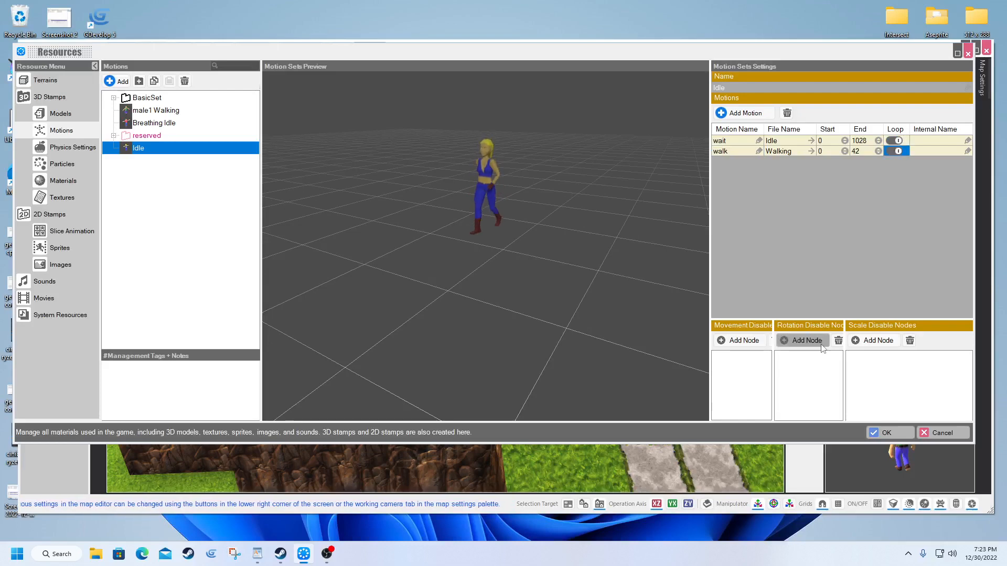
{"action": "left_click", "coordinate": [887, 433]}
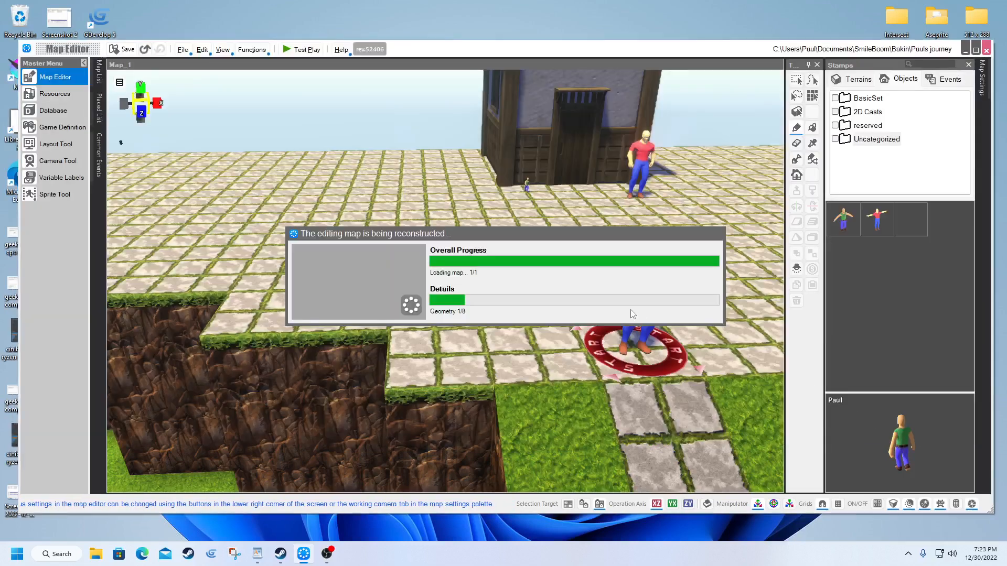
Add a new cast to the database from the dawn 3D stamp and save the database changes.
{"action": "left_click", "coordinate": [46, 111]}
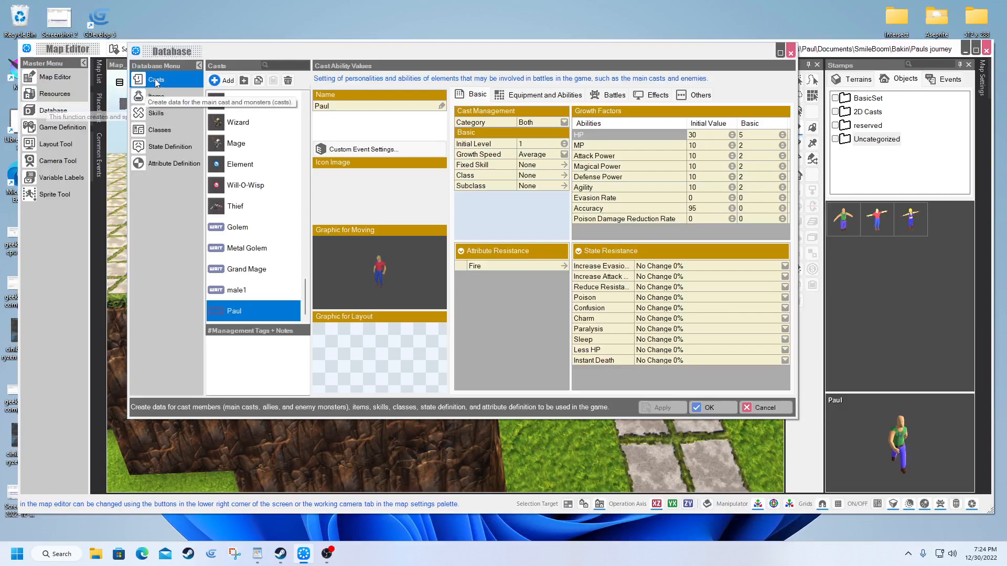
{"action": "left_click", "coordinate": [237, 371]}
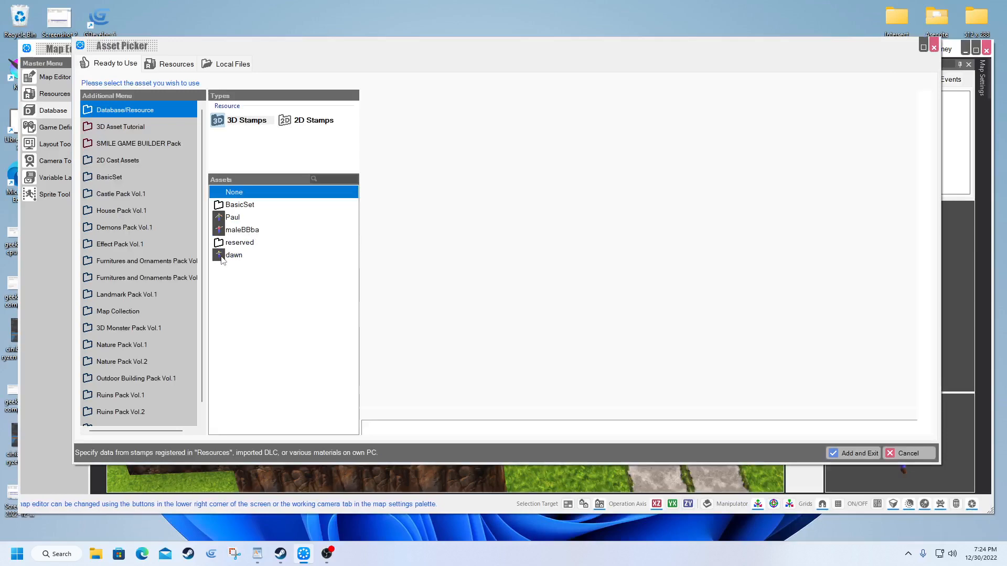
{"action": "left_click", "coordinate": [230, 255]}
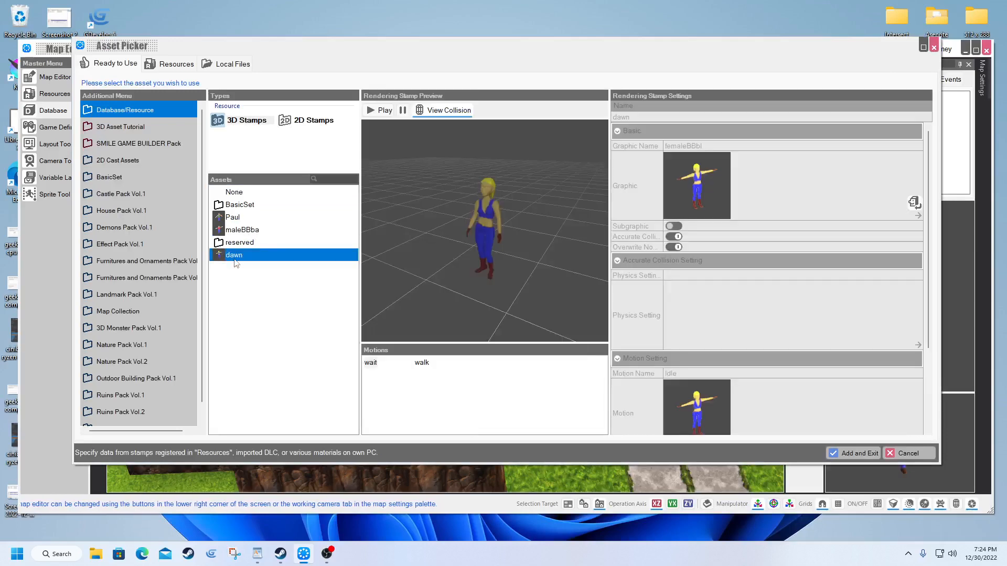
{"action": "left_click", "coordinate": [843, 454]}
{"action": "left_click", "coordinate": [502, 342]}
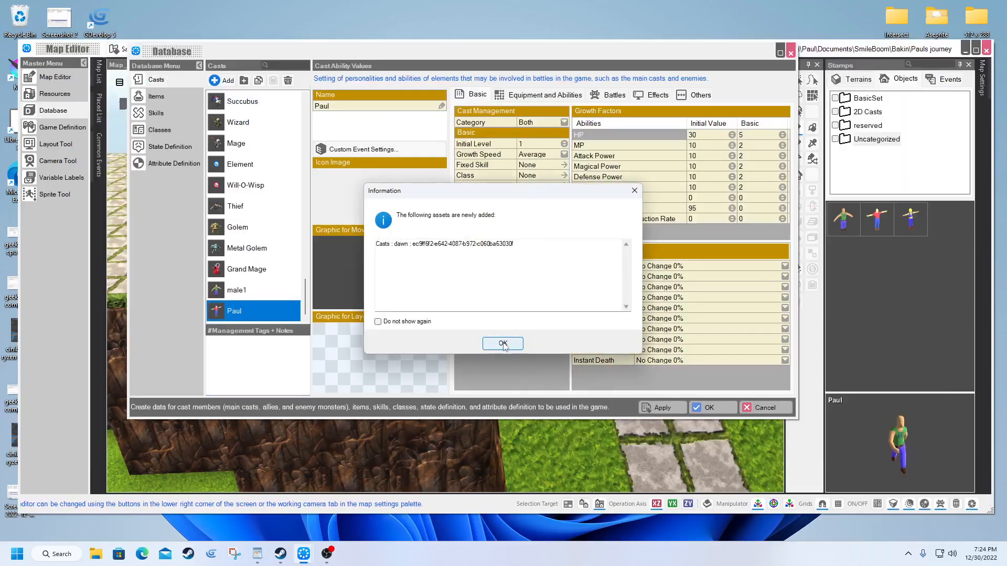
{"action": "left_click", "coordinate": [661, 408]}
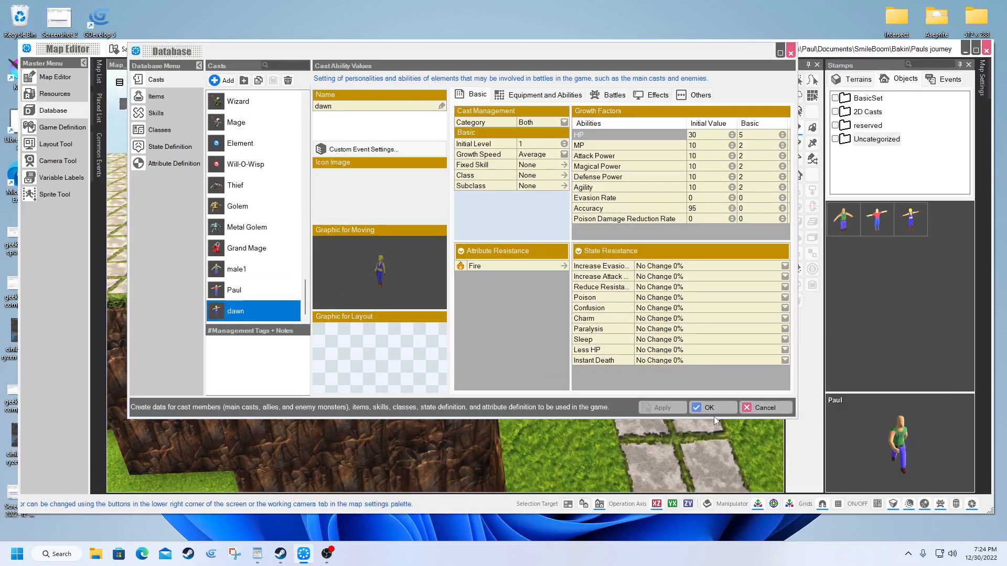
{"action": "left_click", "coordinate": [709, 408]}
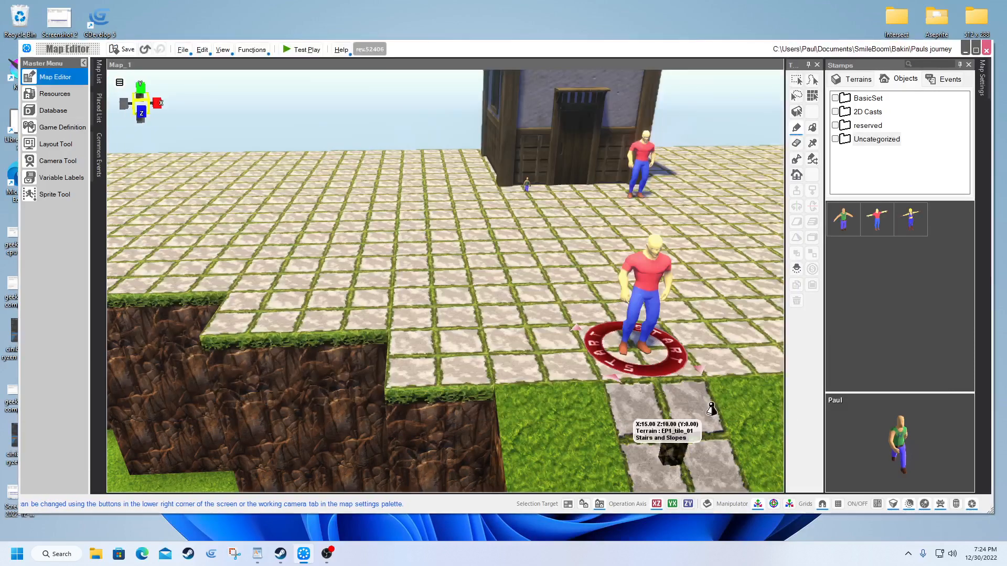
Test-play the project by starting a new game and walking the main character around the map.
{"action": "left_click", "coordinate": [302, 50]}
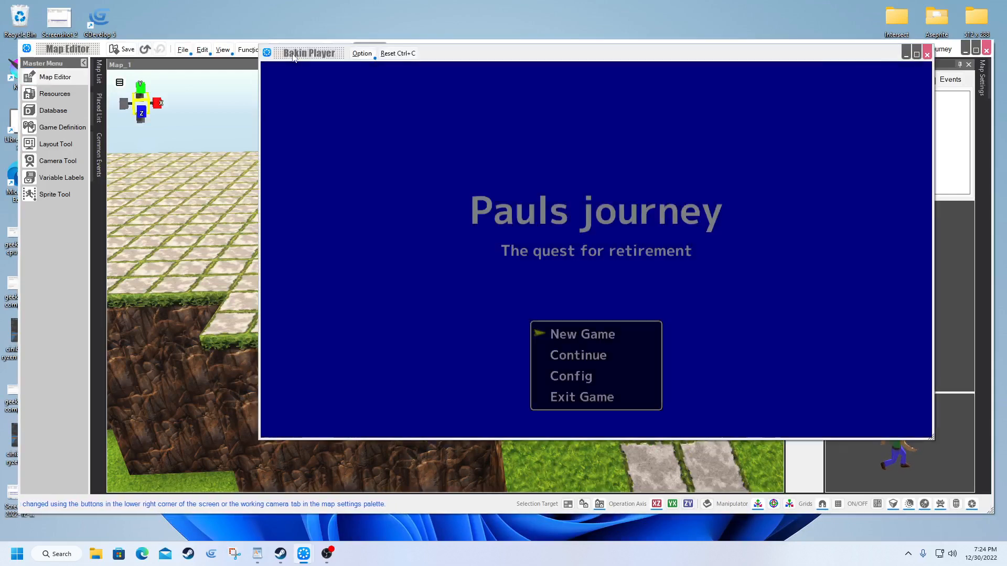
{"action": "key", "text": "Return"}
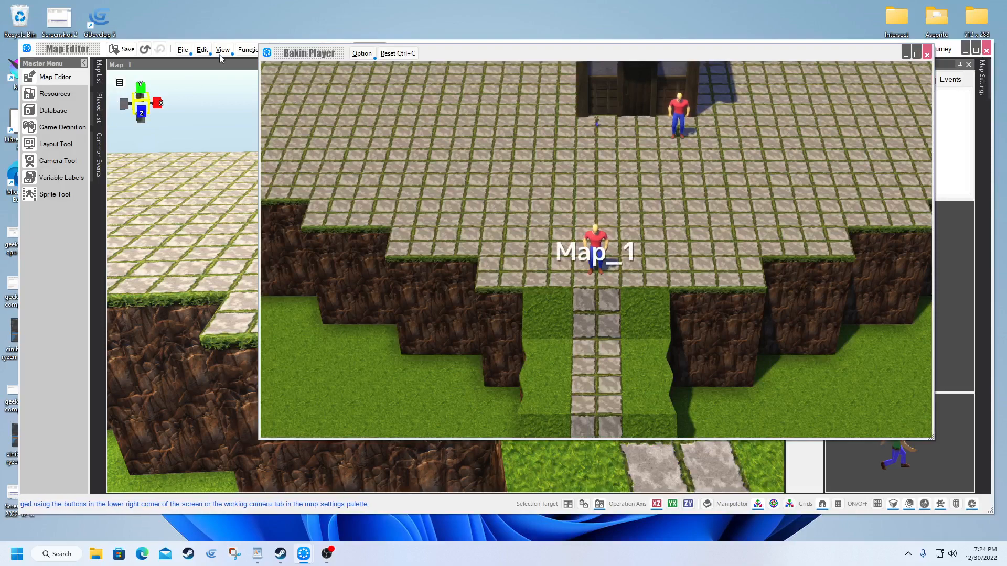
{"action": "key", "text": "Up"}
{"action": "key", "text": "Down"}
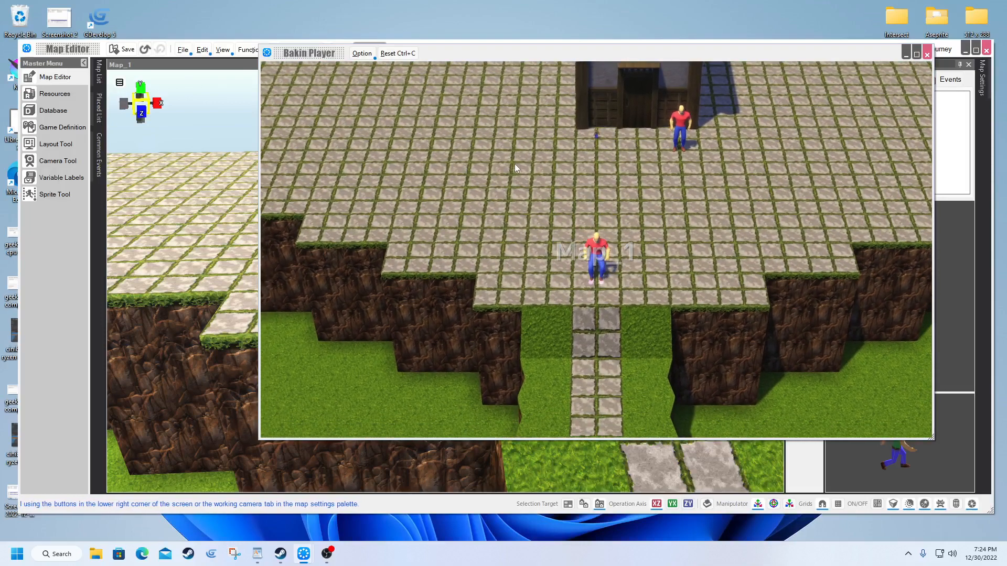
{"action": "key", "text": "Up"}
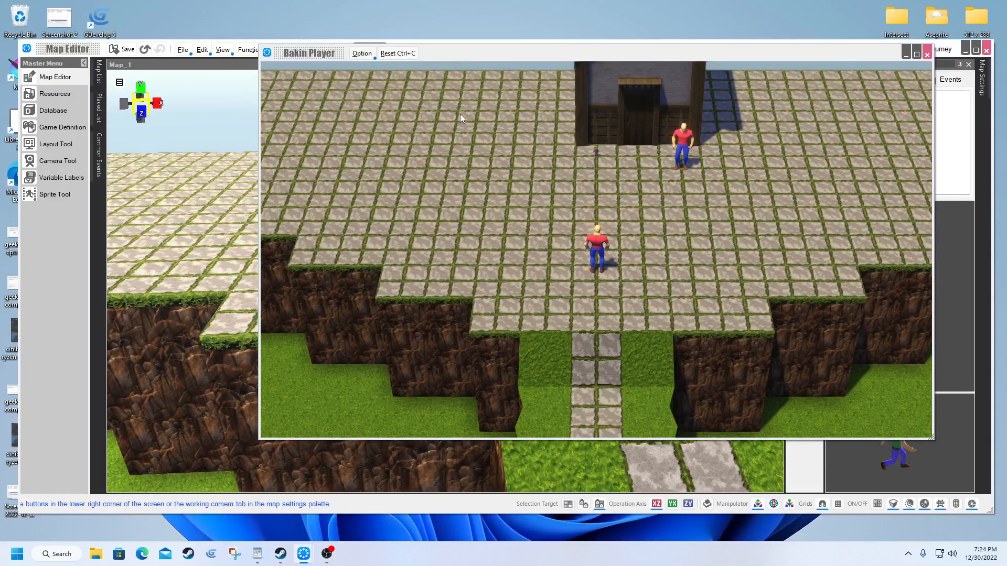
Quit the running game to its title screen and exit the test play.
{"action": "key", "text": "Escape"}
{"action": "key", "text": "Up"}
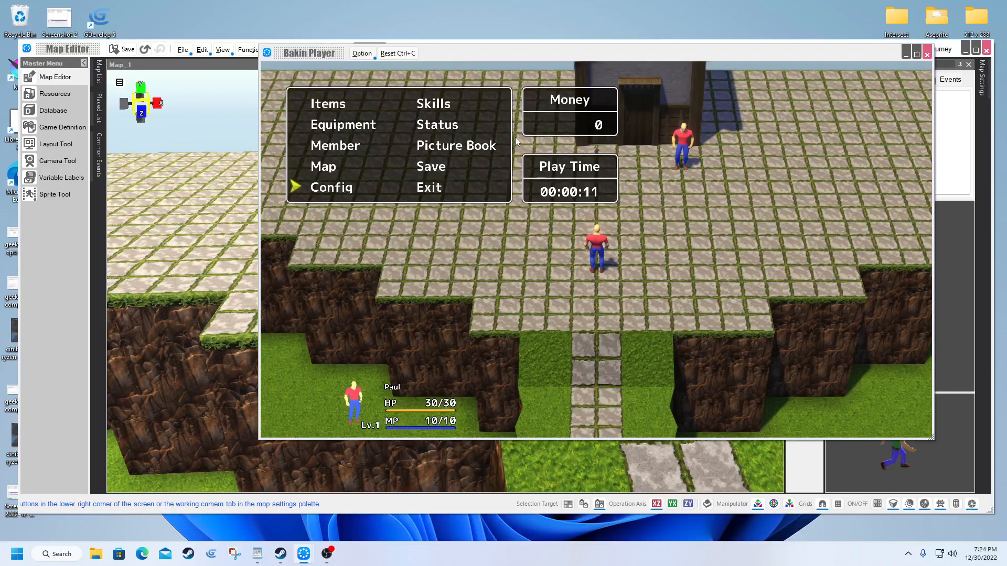
{"action": "key", "text": "Right"}
{"action": "key", "text": "Return"}
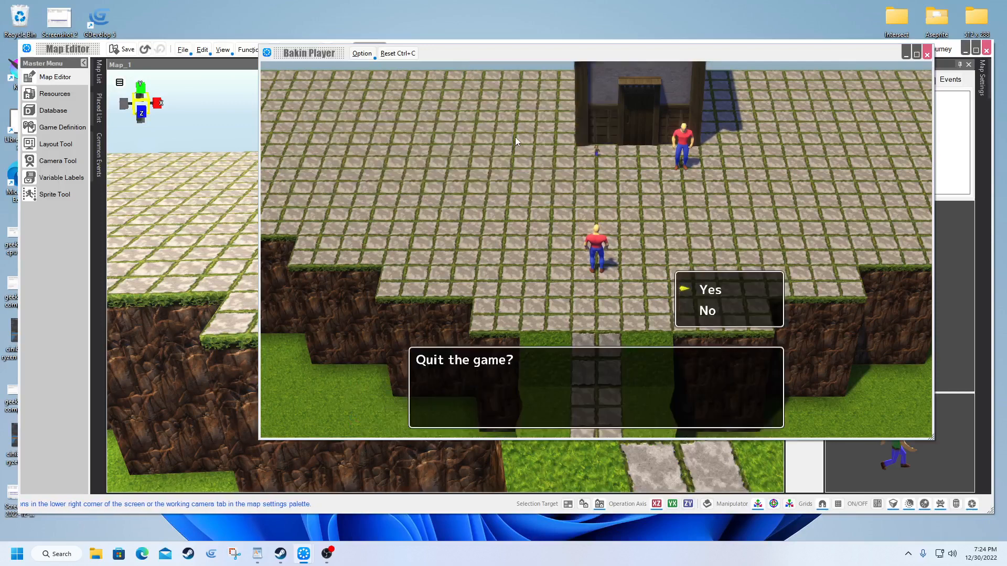
{"action": "key", "text": "Return"}
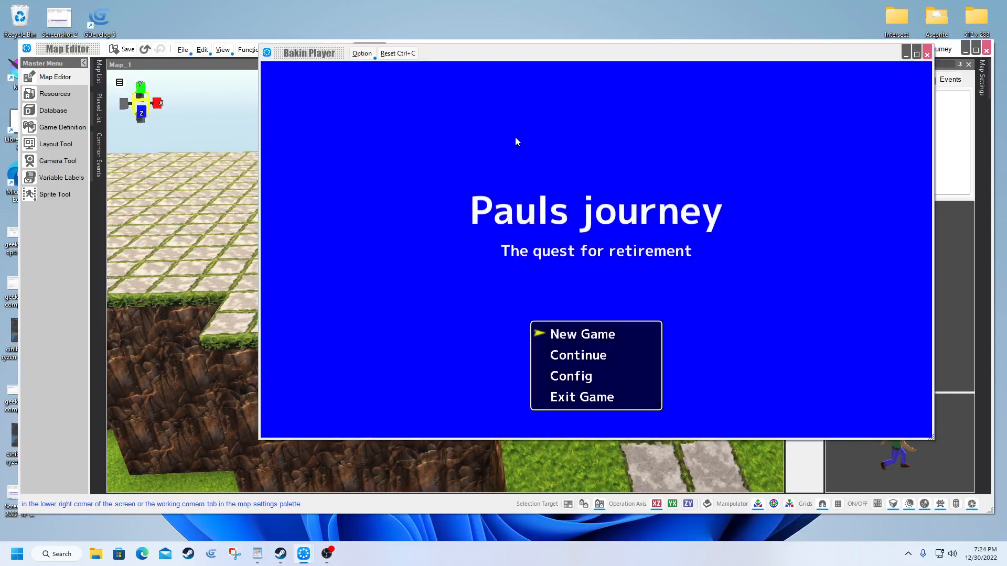
{"action": "key", "text": "Down"}
{"action": "key", "text": "Down"}
{"action": "key", "text": "Return"}
{"action": "key", "text": "Return"}
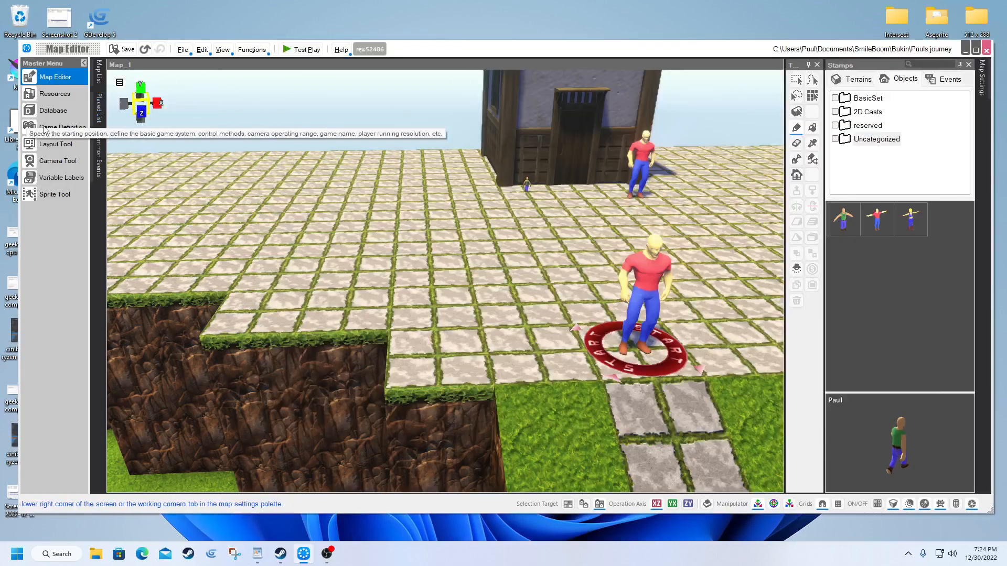
Set dawn as the main operating cast in the game's start settings and accept the change.
{"action": "left_click", "coordinate": [62, 129]}
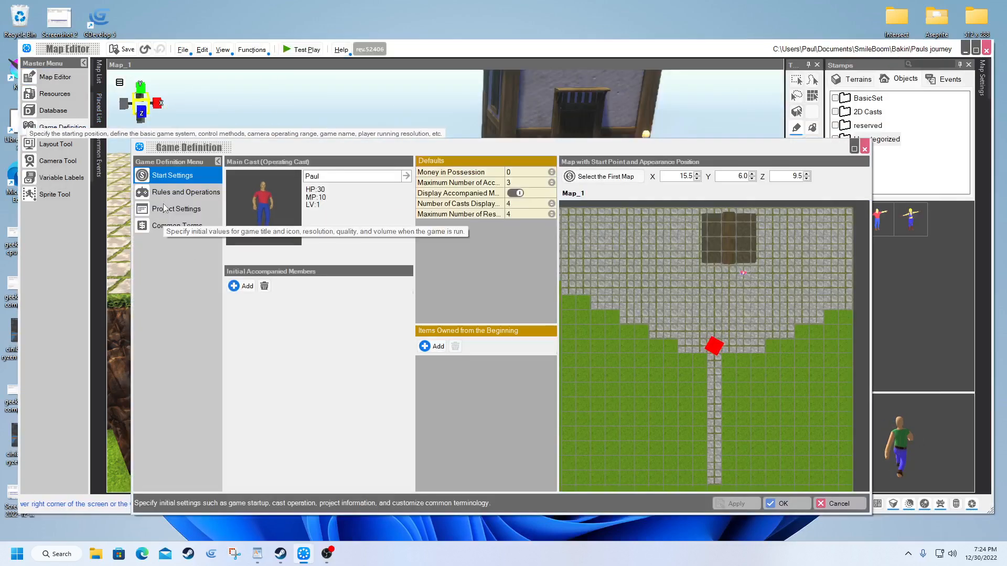
{"action": "left_click", "coordinate": [406, 177]}
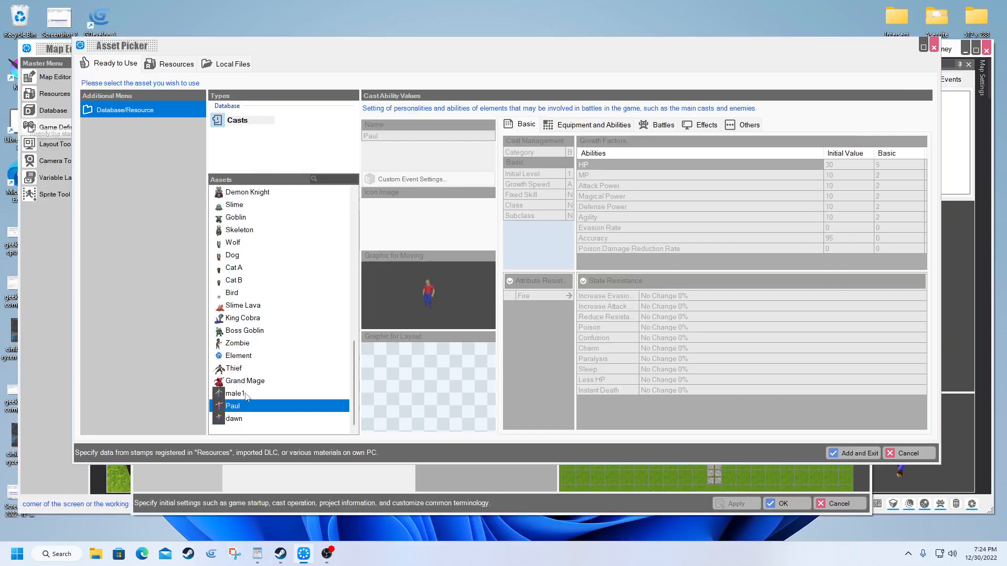
{"action": "left_click", "coordinate": [233, 420]}
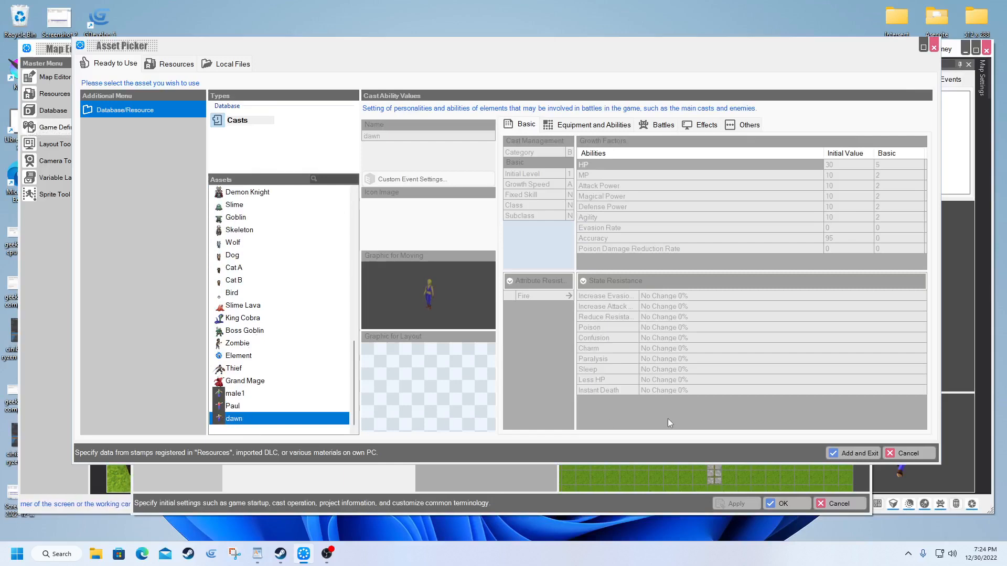
{"action": "left_click", "coordinate": [841, 454]}
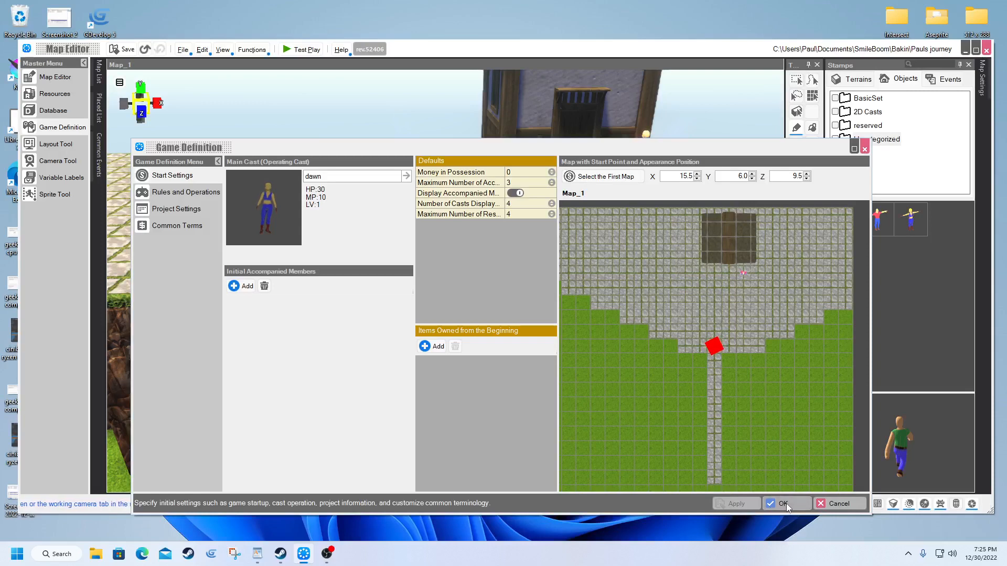
{"action": "left_click", "coordinate": [784, 504]}
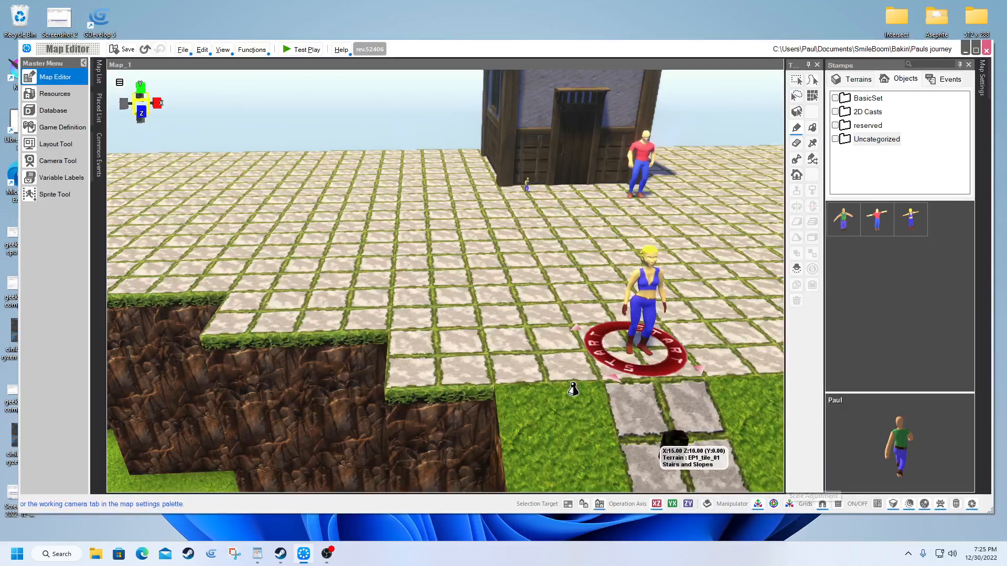
Test-play a new game and walk dawn in different directions around the paved area to check her motions.
{"action": "left_click", "coordinate": [301, 52]}
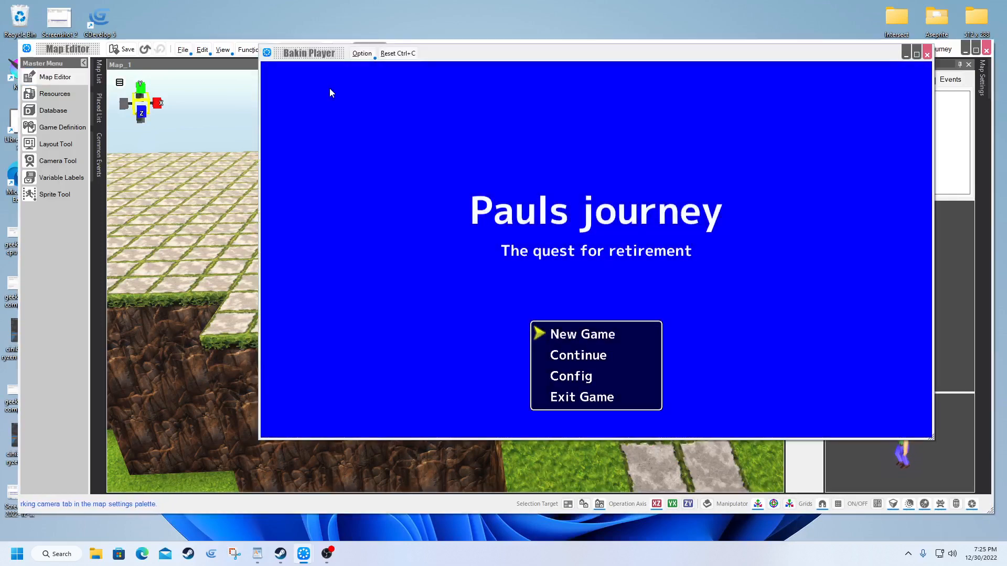
{"action": "key", "text": "Return"}
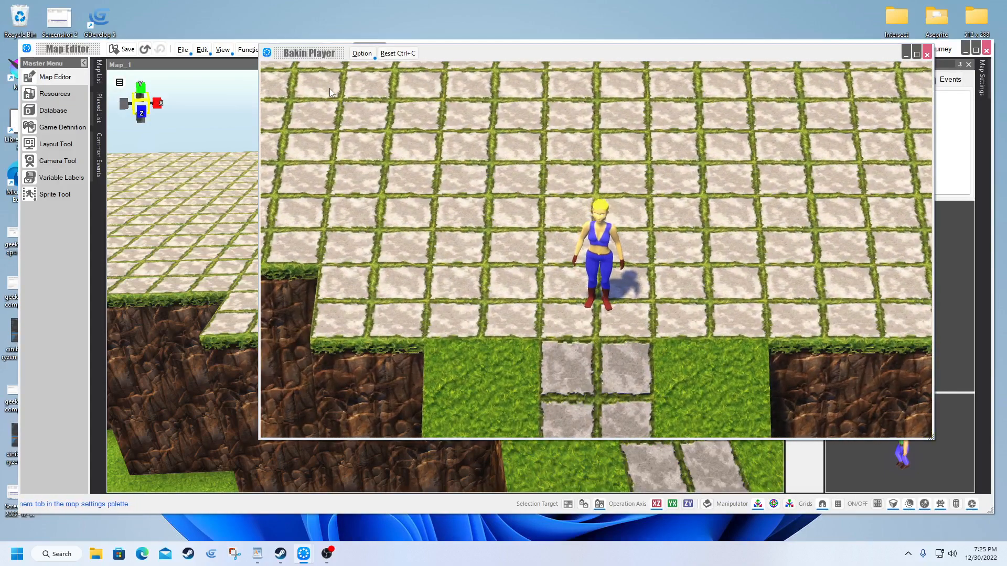
{"action": "key", "text": "Up"}
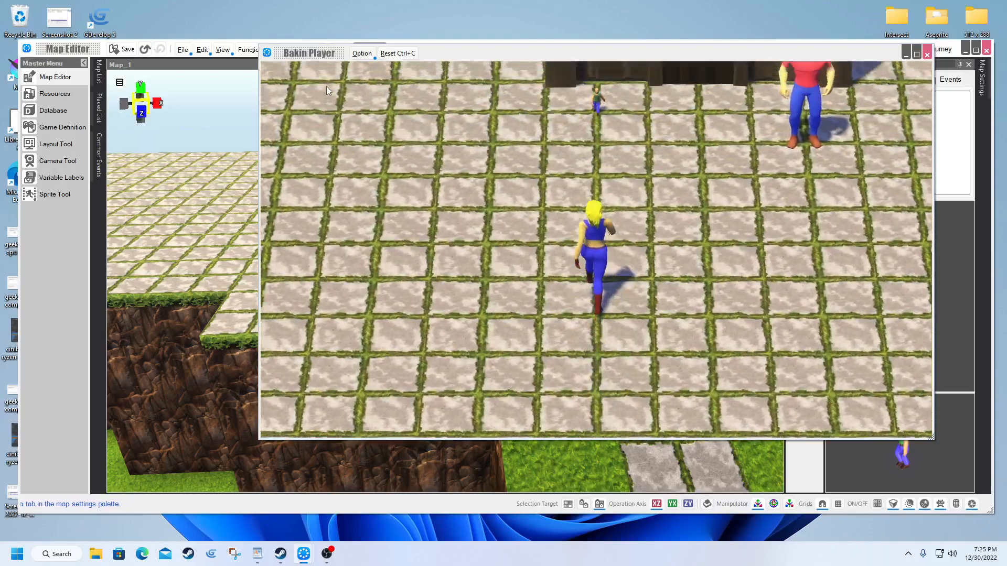
{"action": "key", "text": "Right"}
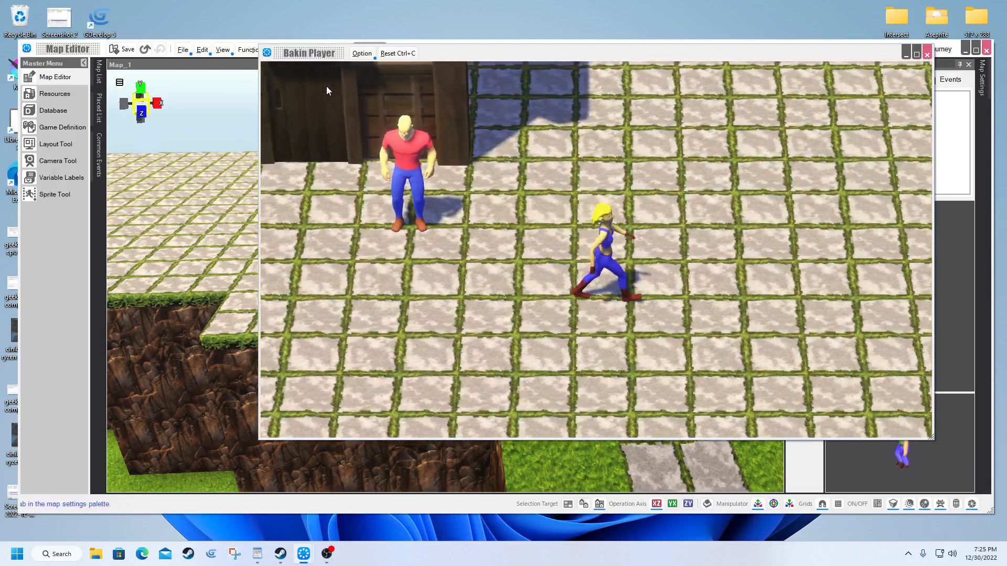
{"action": "key", "text": "Left"}
{"action": "key", "text": "Up"}
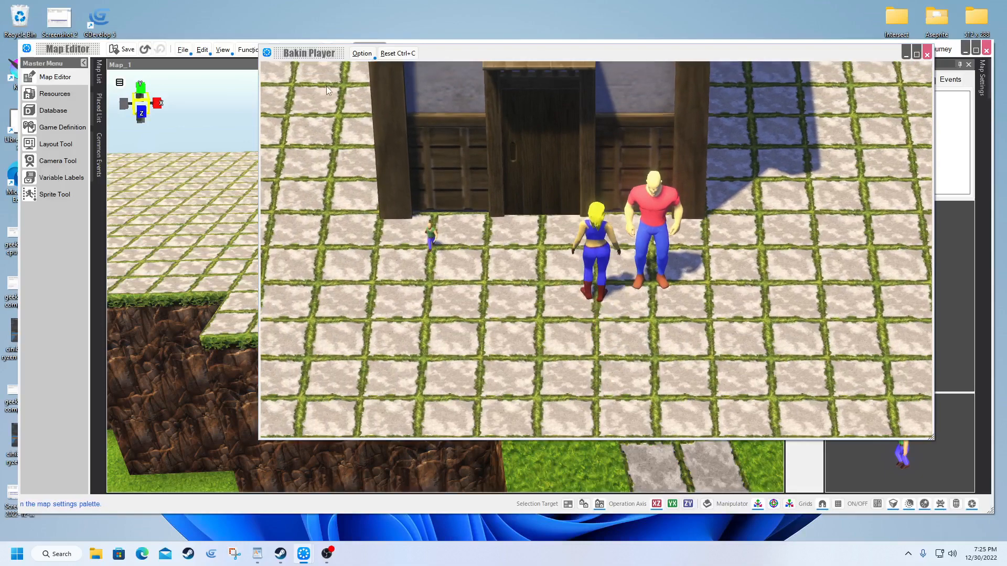
Walk dawn back and forth past the man in the red shirt and the house door to compare their sizes and check her walk.
{"action": "key", "text": "Right"}
{"action": "key", "text": "Left"}
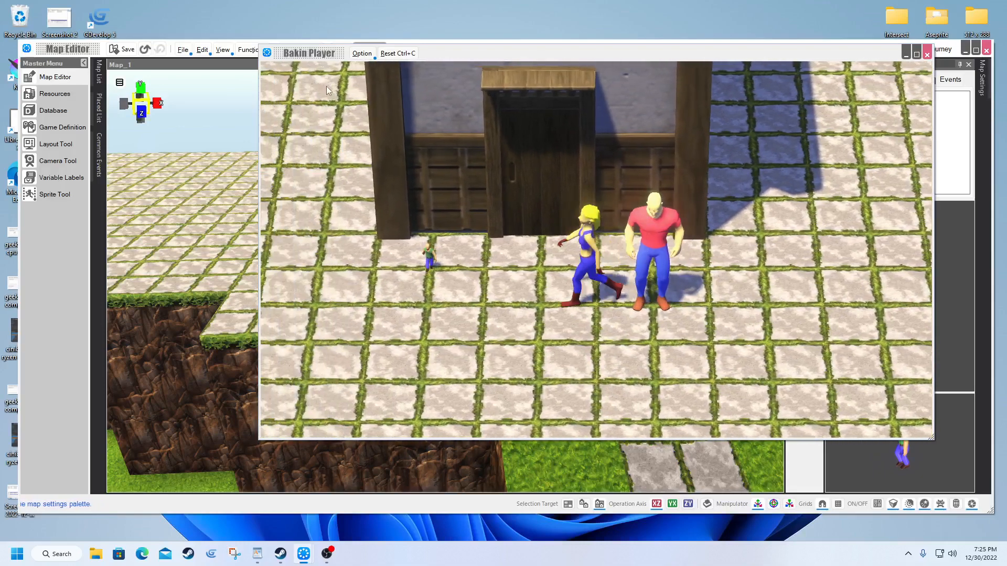
{"action": "key", "text": "Right"}
{"action": "key", "text": "Up"}
{"action": "key", "text": "Left"}
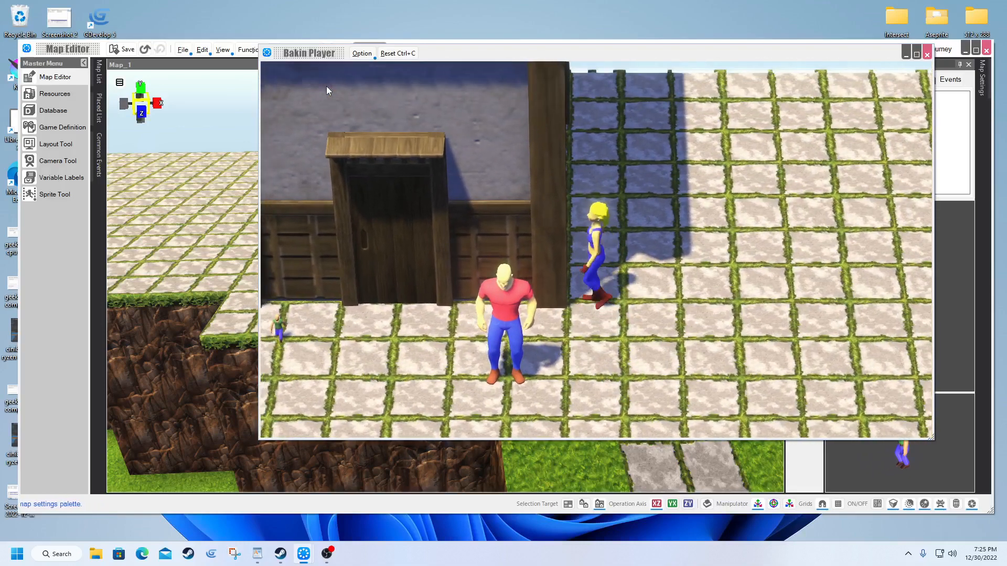
{"action": "key", "text": "Left"}
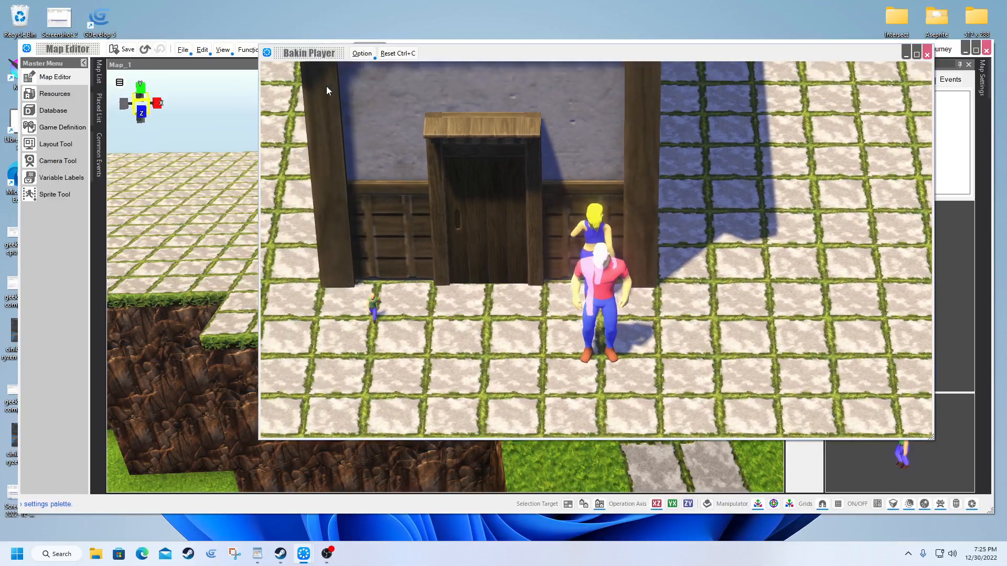
{"action": "key", "text": "Left"}
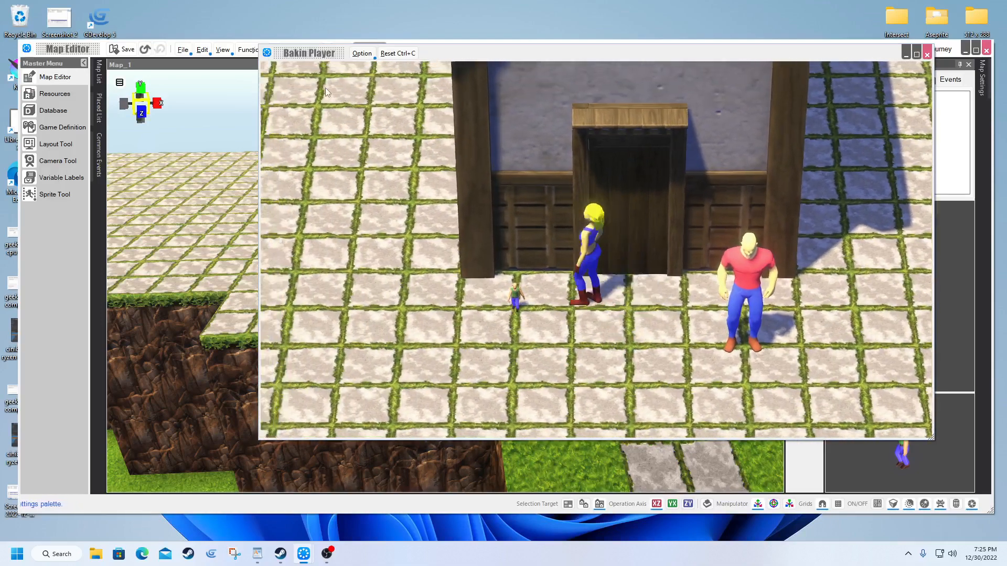
{"action": "key", "text": "Right"}
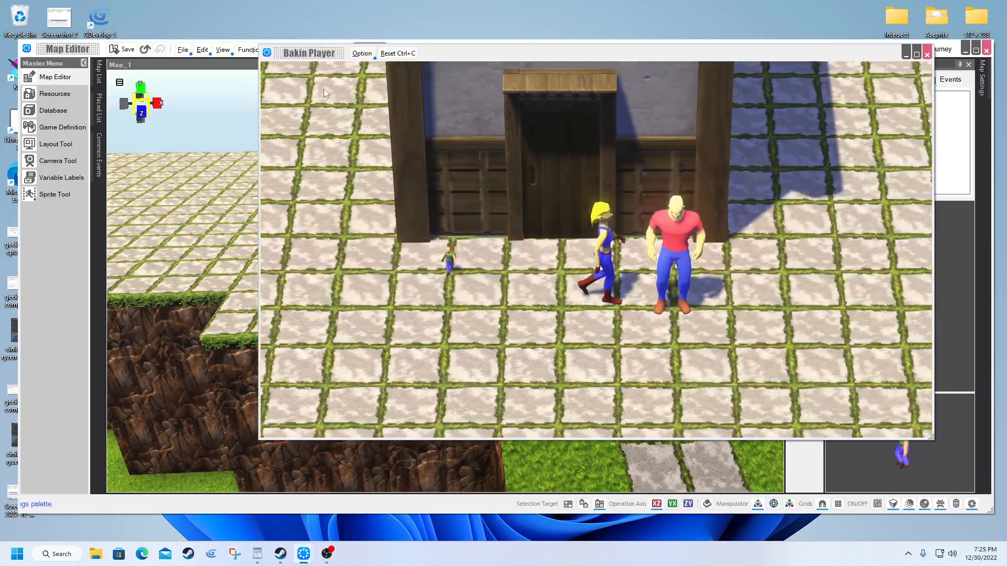
{"action": "key", "text": "Right"}
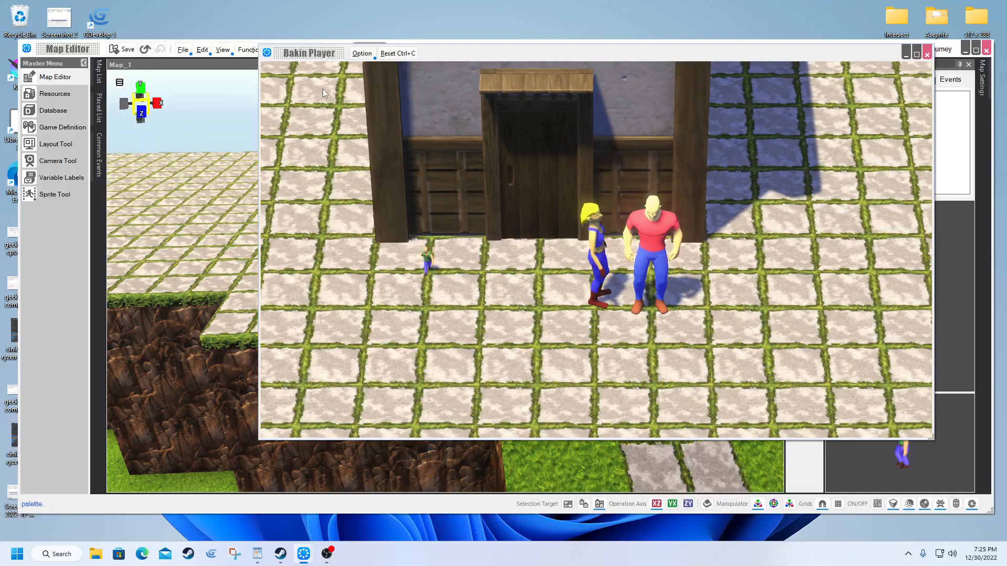
{"action": "key", "text": "Left"}
{"action": "key", "text": "Right"}
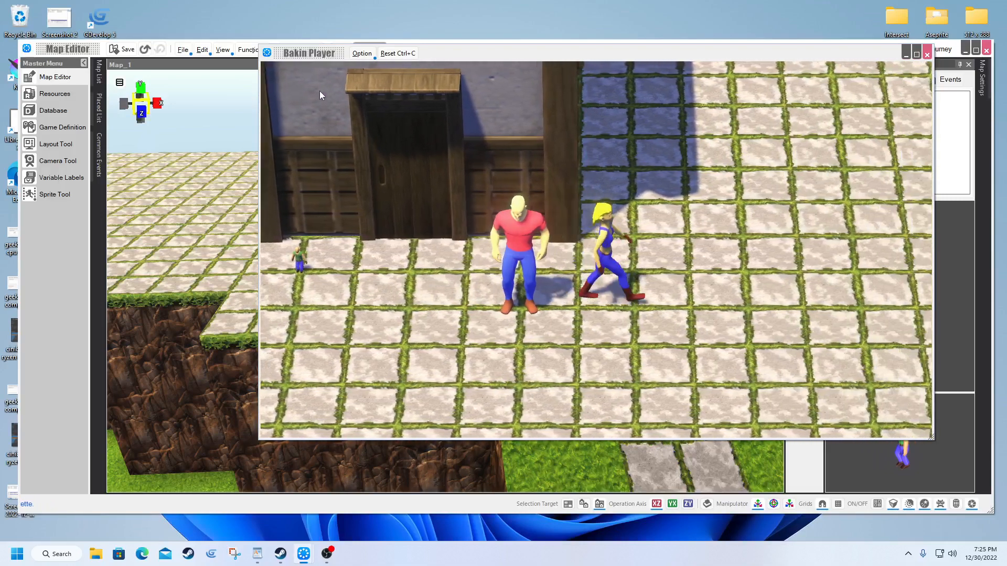
{"action": "key", "text": "Left"}
{"action": "key", "text": "Right"}
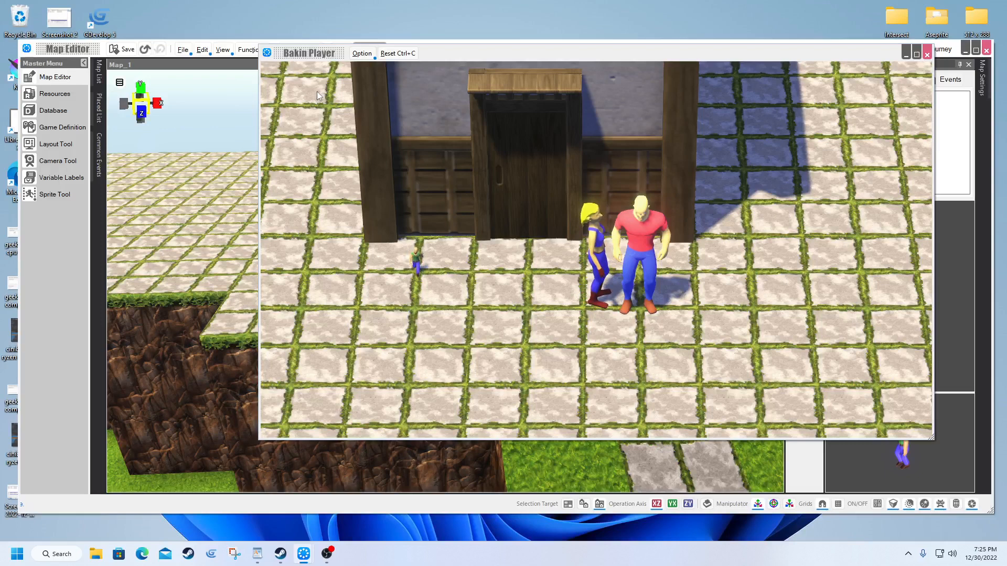
{"action": "key", "text": "Down"}
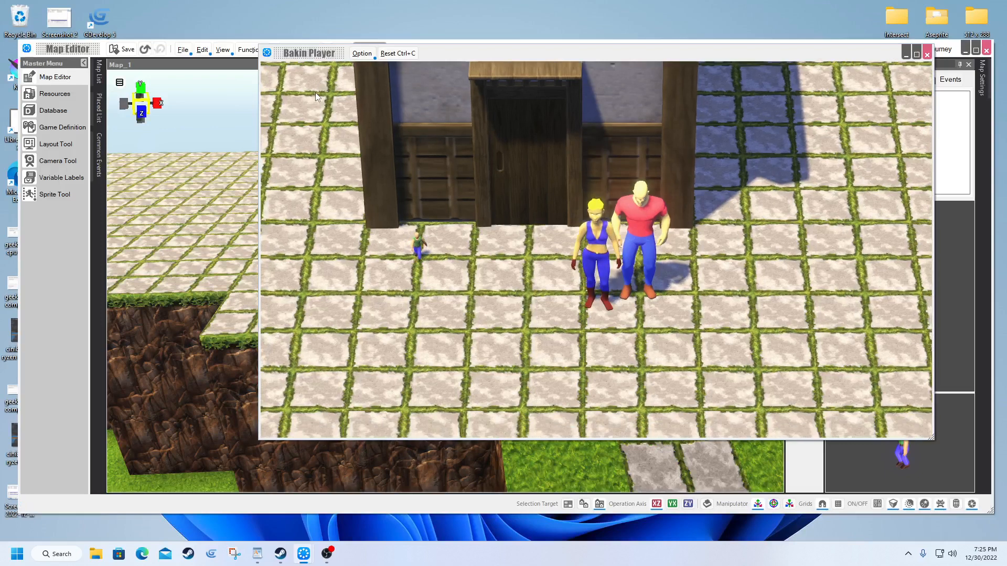
{"action": "key", "text": "Up"}
{"action": "key", "text": "Down"}
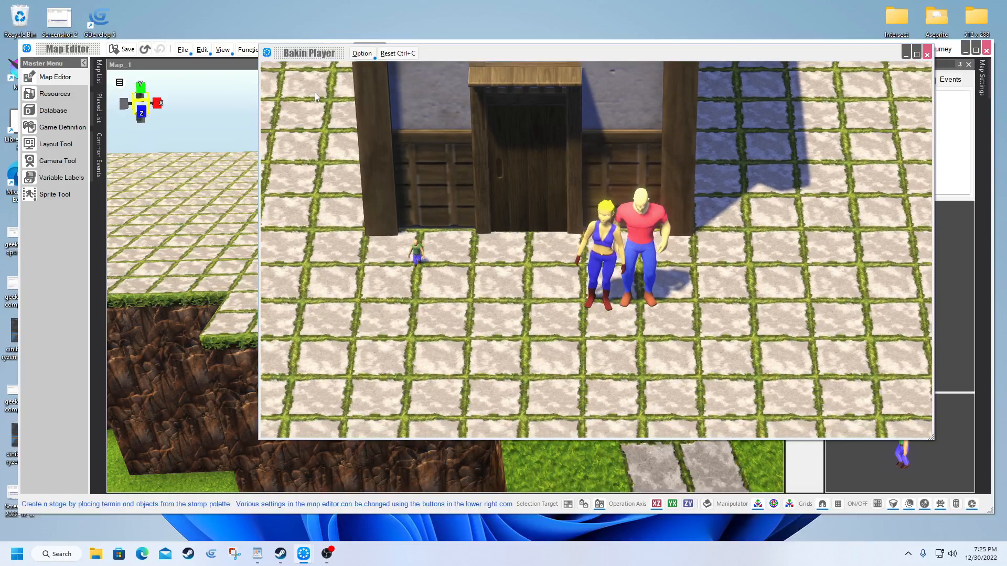
Examine dawn's model and motions in a low close-up, walking and turning her in all directions near the man in the red shirt.
{"action": "scroll", "coordinate": [349, 150], "scroll_direction": "up", "scroll_amount": 5}
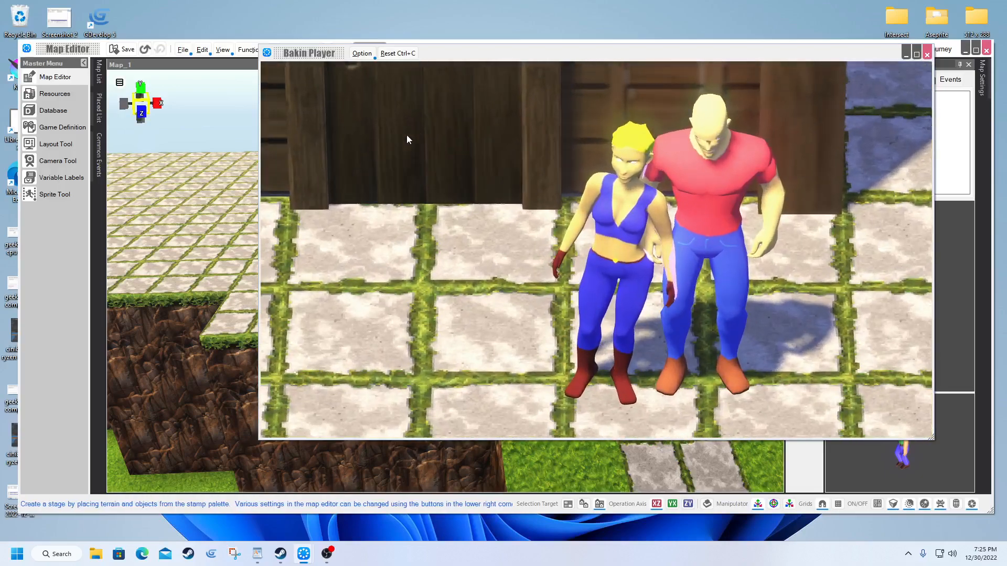
{"action": "right_click_drag", "start_coordinate": [569, 215], "coordinate": [570, 175]}
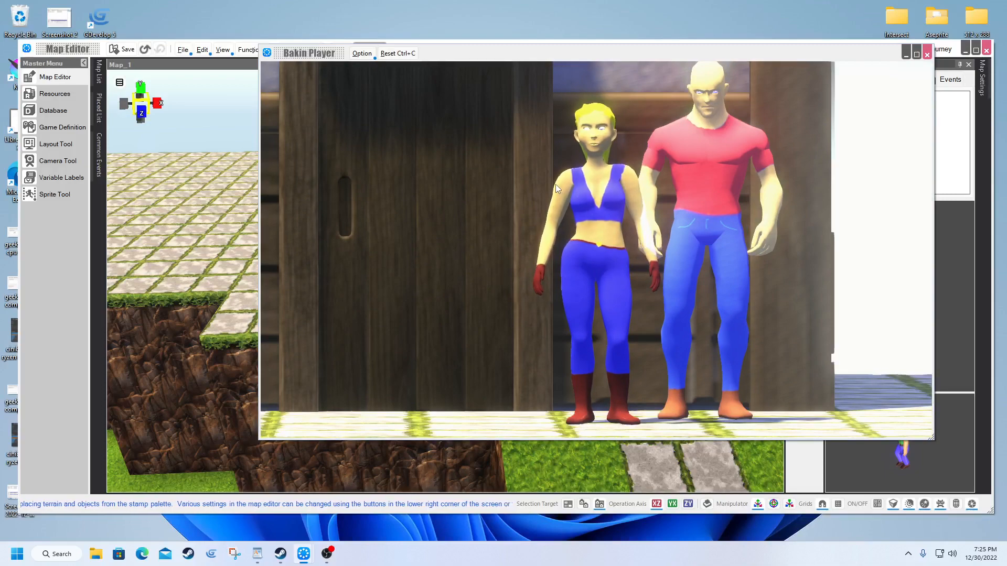
{"action": "key", "text": "s"}
{"action": "key", "text": "s"}
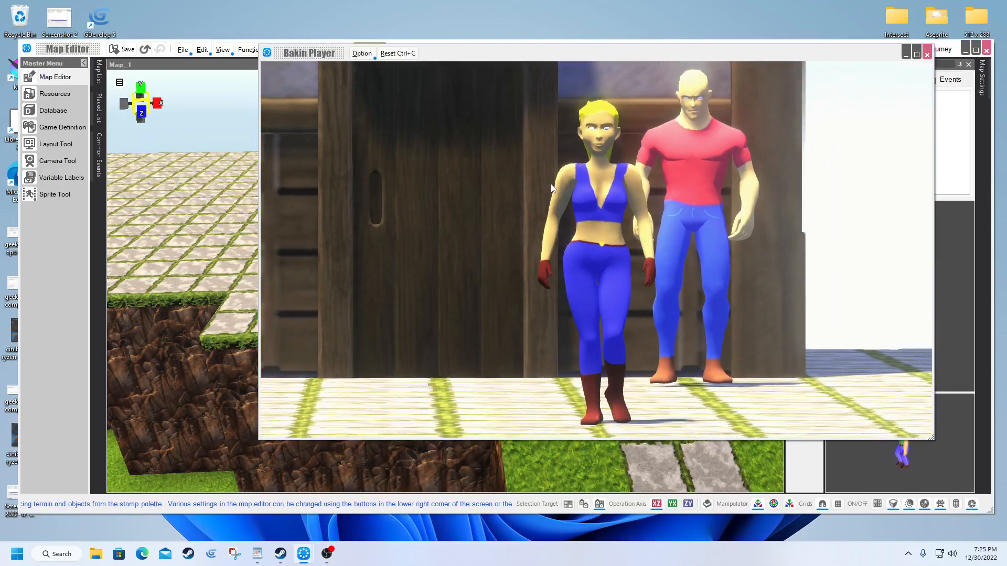
{"action": "key", "text": "w"}
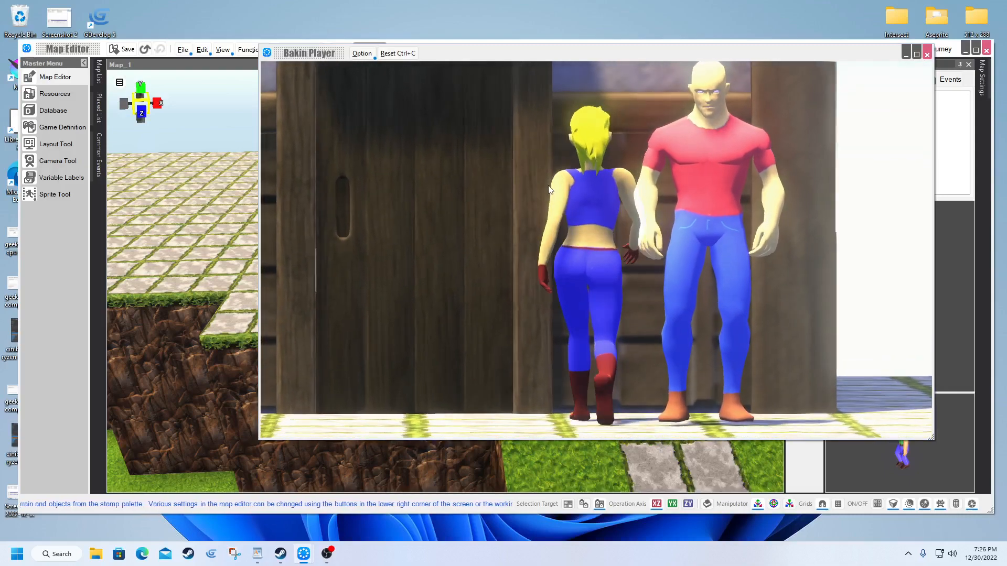
{"action": "key", "text": "a"}
{"action": "key", "text": "d"}
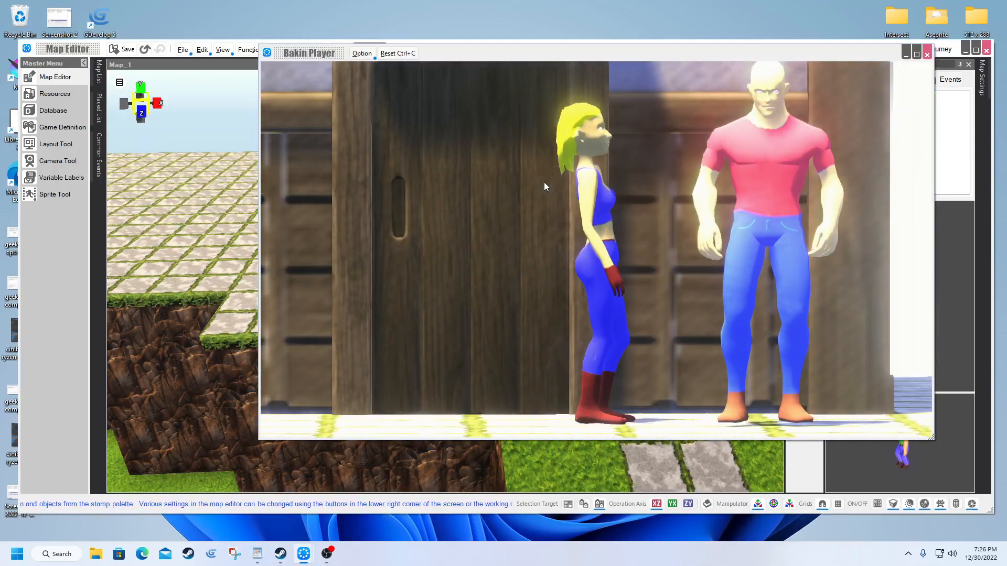
{"action": "key", "text": "s"}
{"action": "key", "text": "d"}
{"action": "key", "text": "w"}
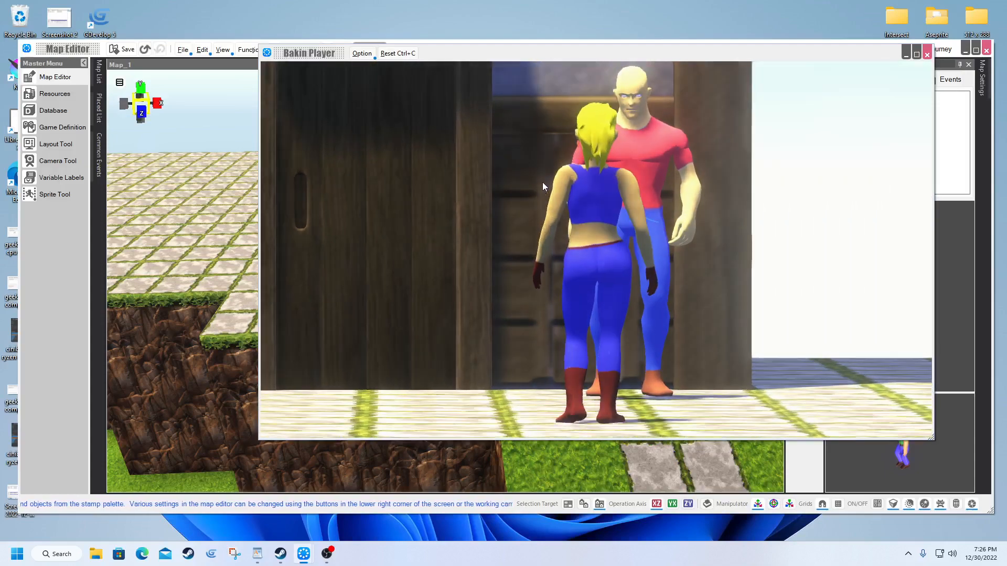
{"action": "key", "text": "a"}
{"action": "key", "text": "w"}
{"action": "key", "text": "s"}
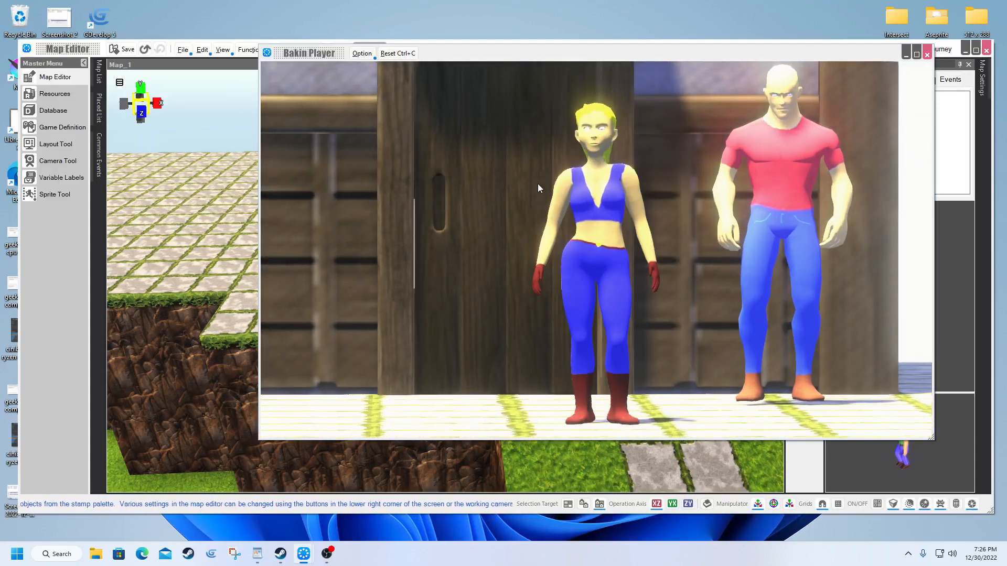